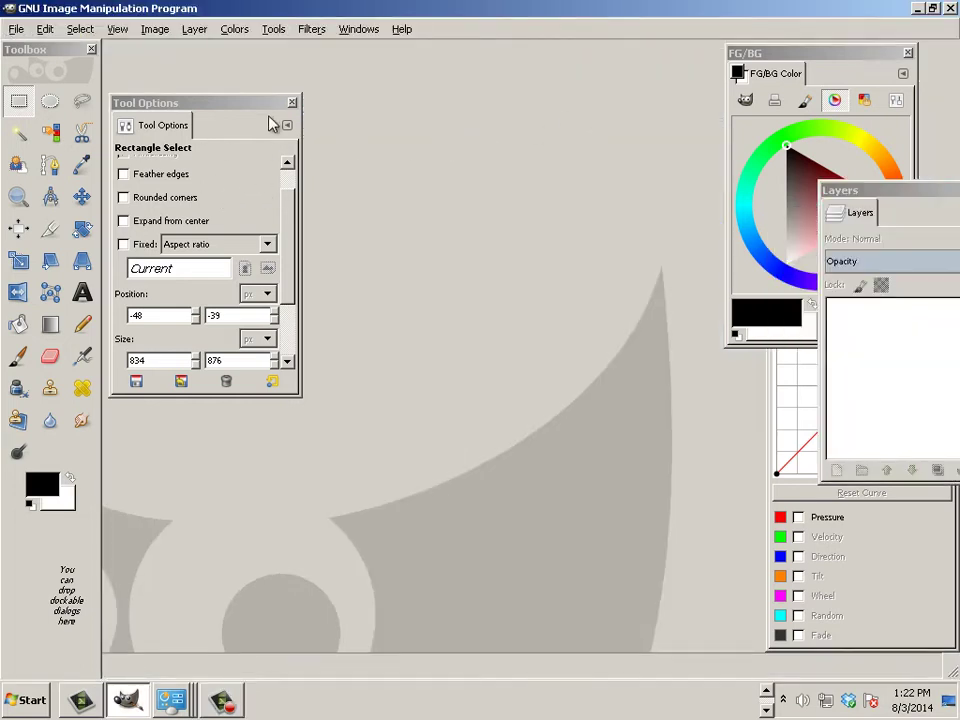
Create a new 8.5 × 11 in image (612 × 792 px at 72 ppi) with a white background
left_click(292, 104)
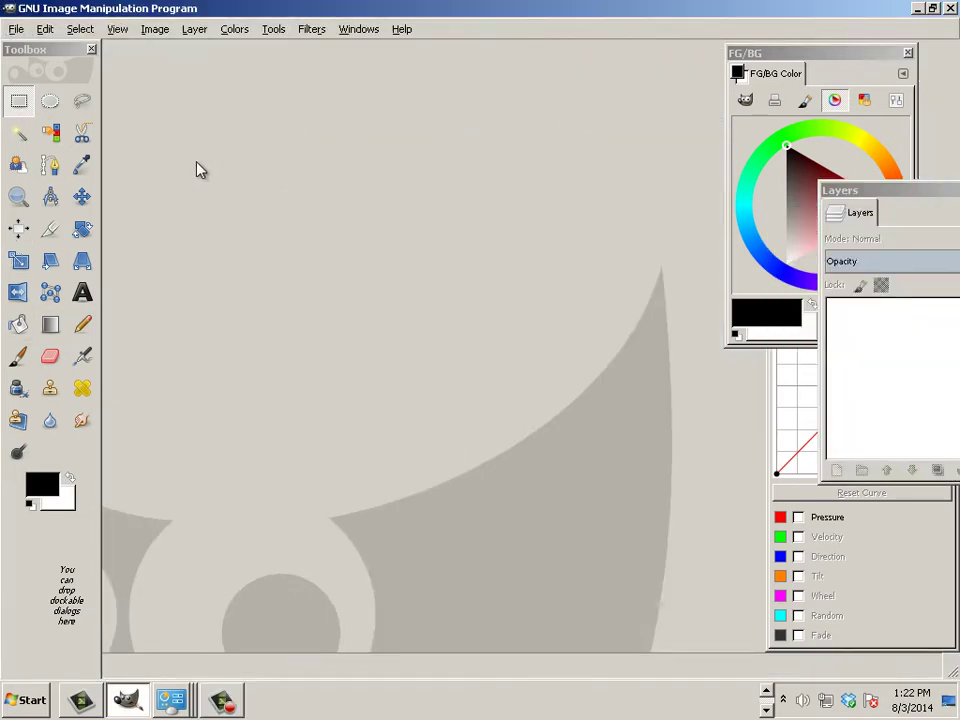
left_click(16, 29)
left_click(40, 48)
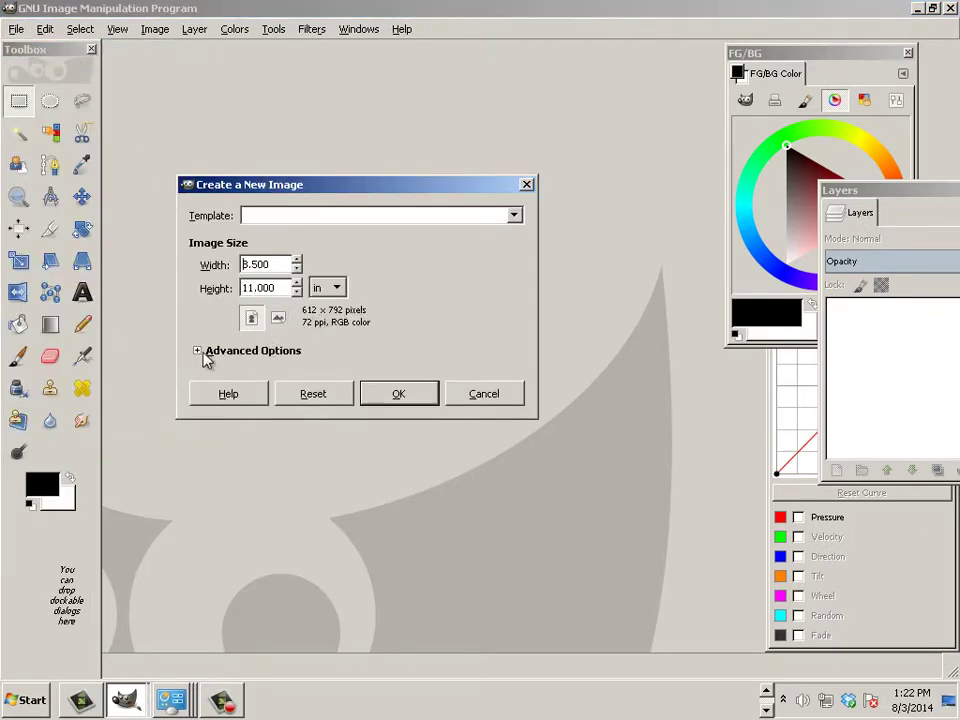
left_click(243, 352)
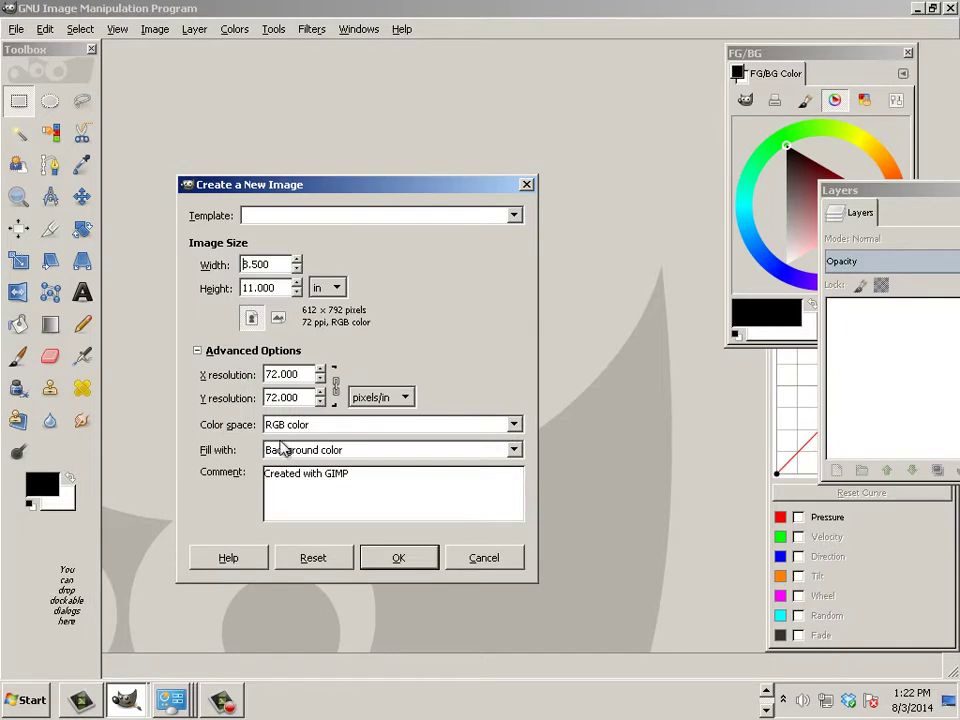
left_click(430, 565)
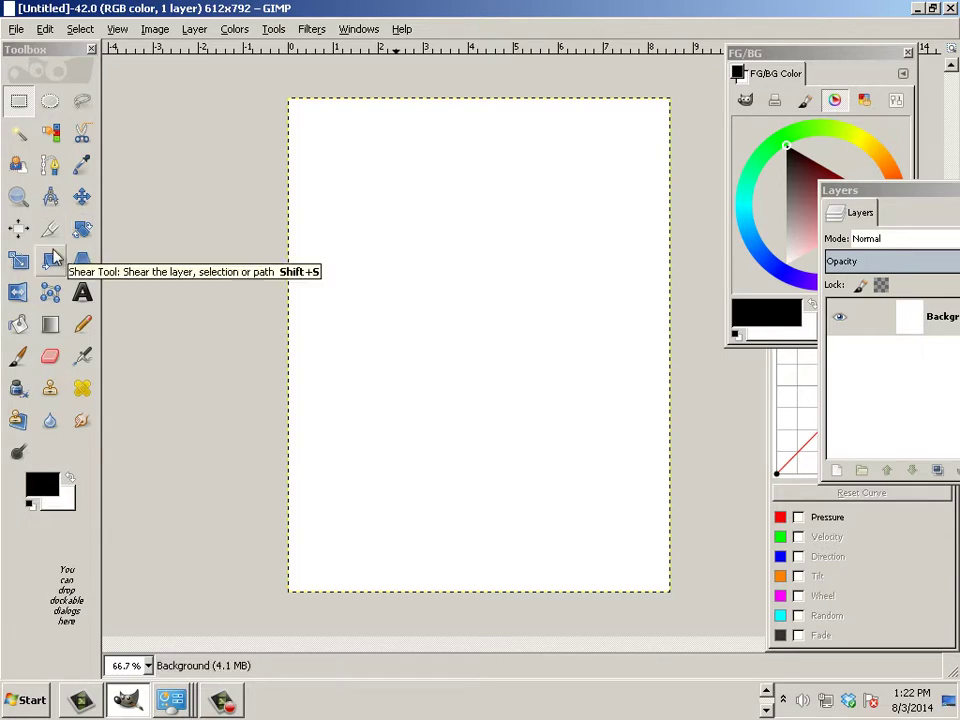
Select the Ink tool and open the Keyboard Shortcuts editor with the Tools group expanded
left_click(18, 390)
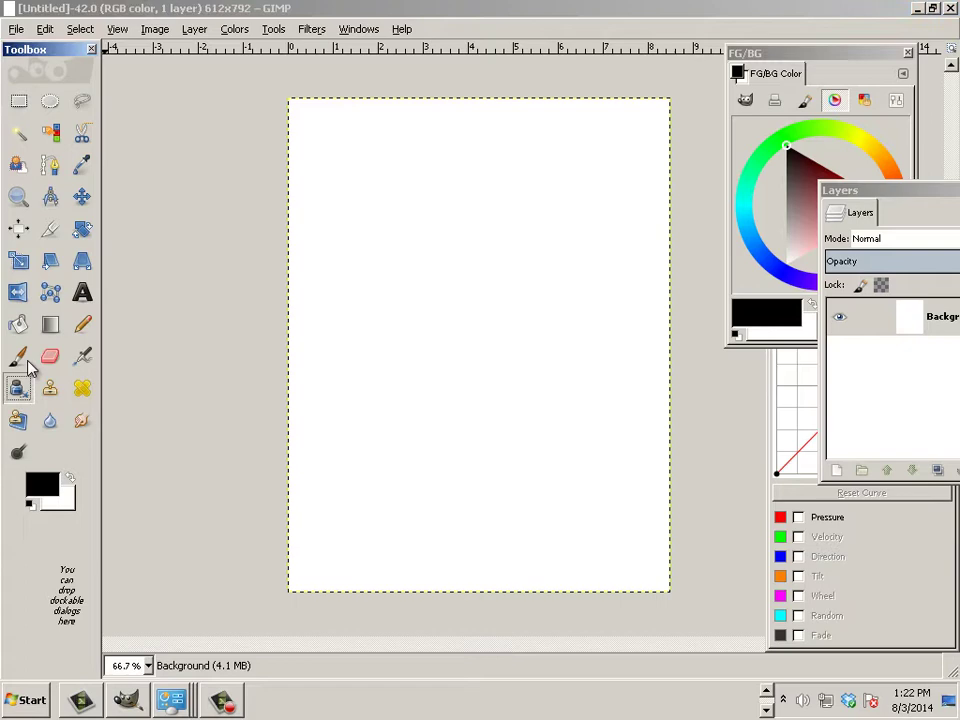
left_click(45, 31)
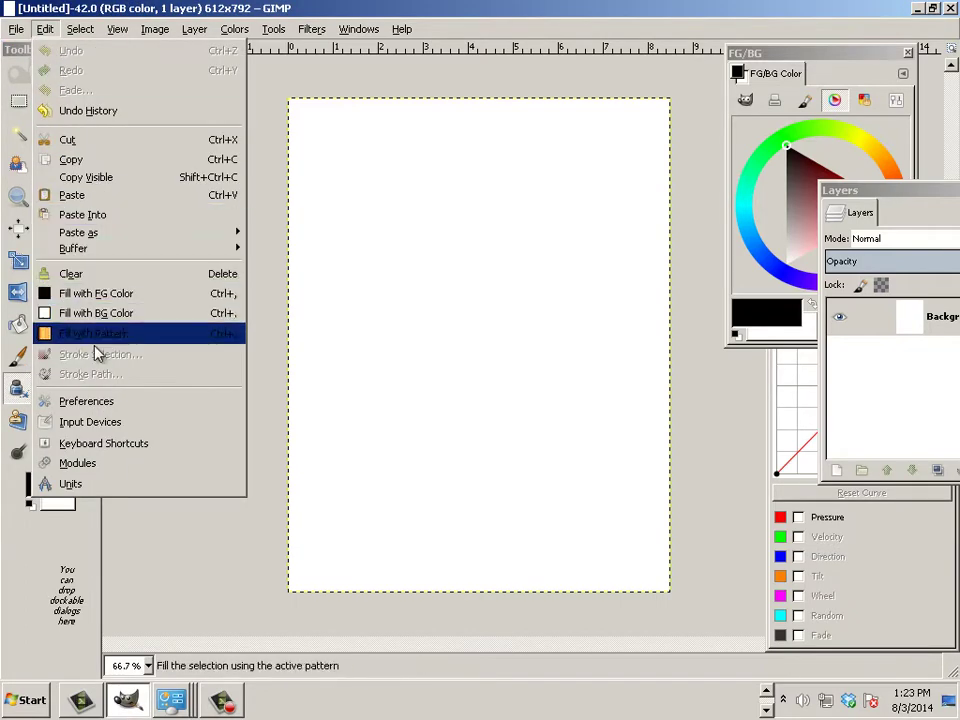
left_click(104, 443)
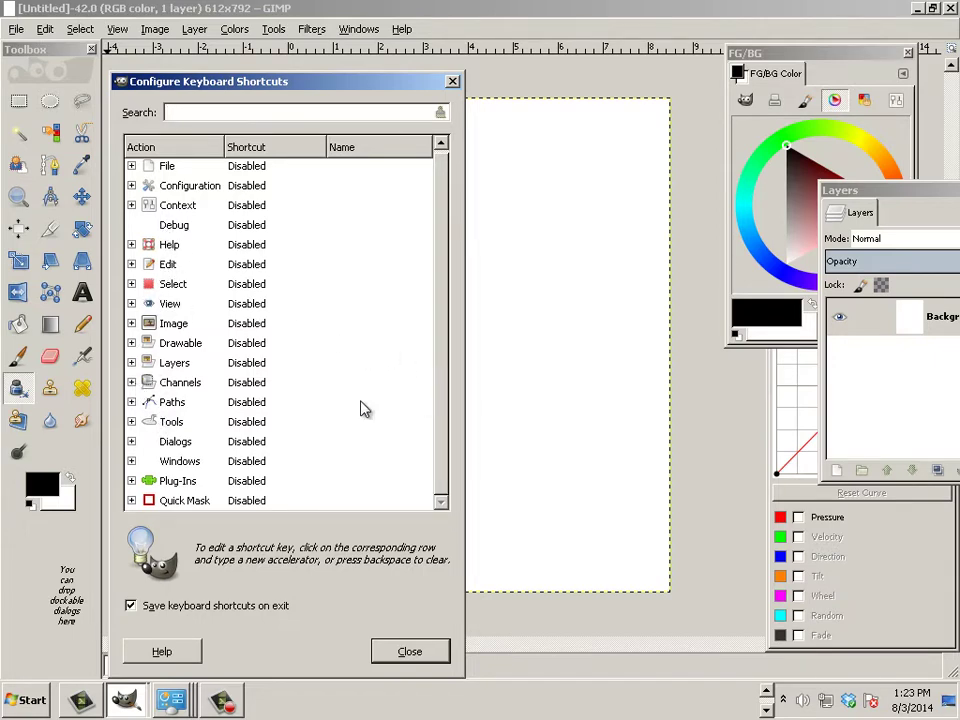
left_click(131, 421)
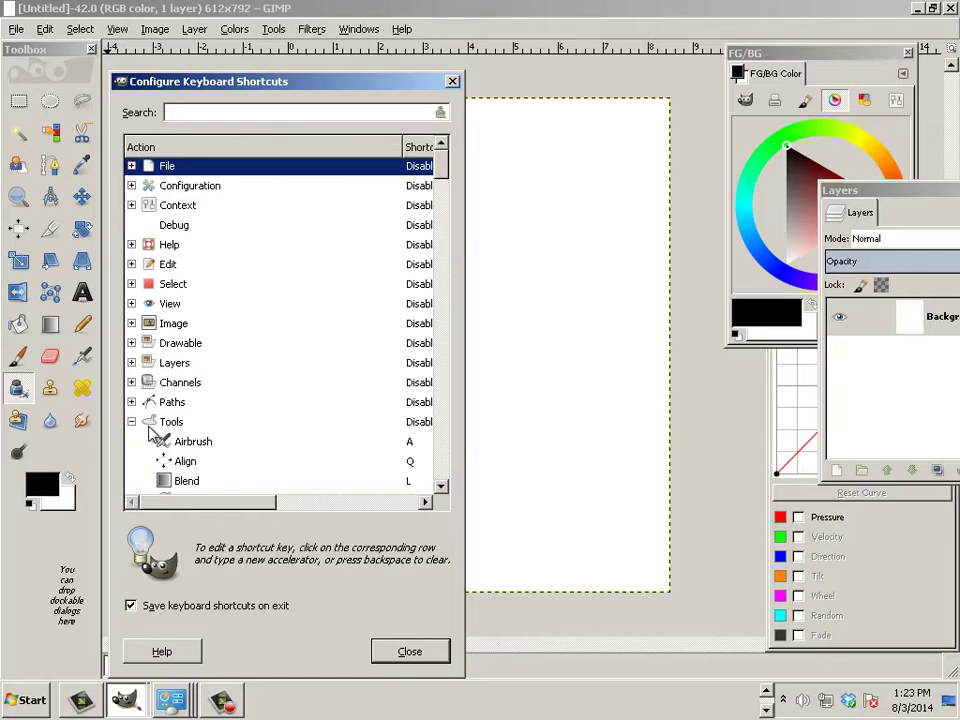
left_click_drag(446, 175, 462, 294)
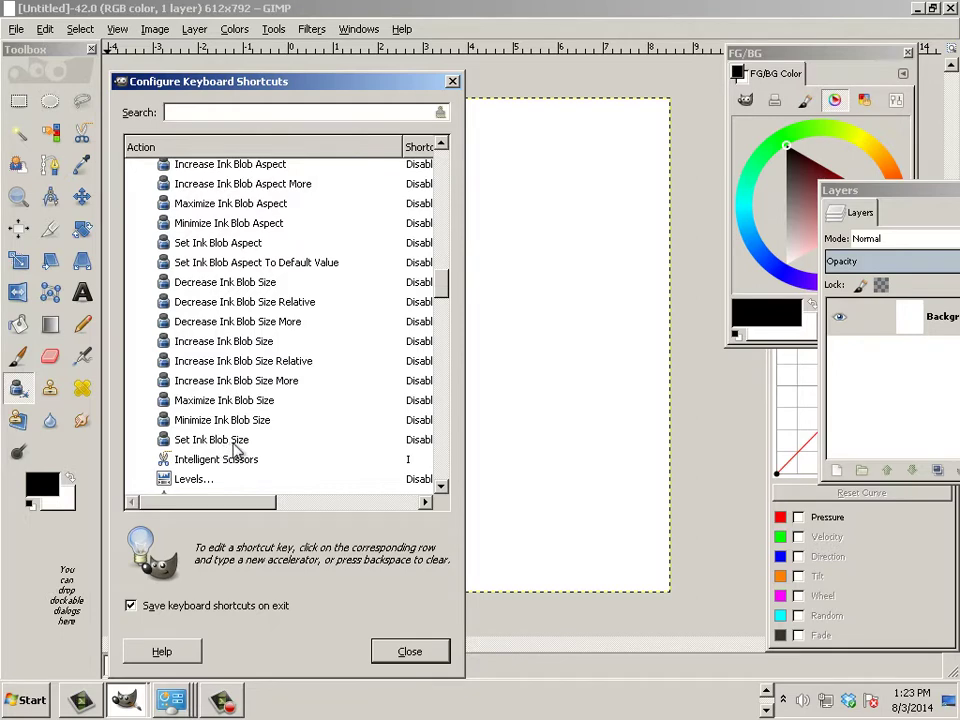
Assign Ctrl+] to Increase Ink Blob Size and Ctrl+[ to Decrease Ink Blob Size
left_click(255, 345)
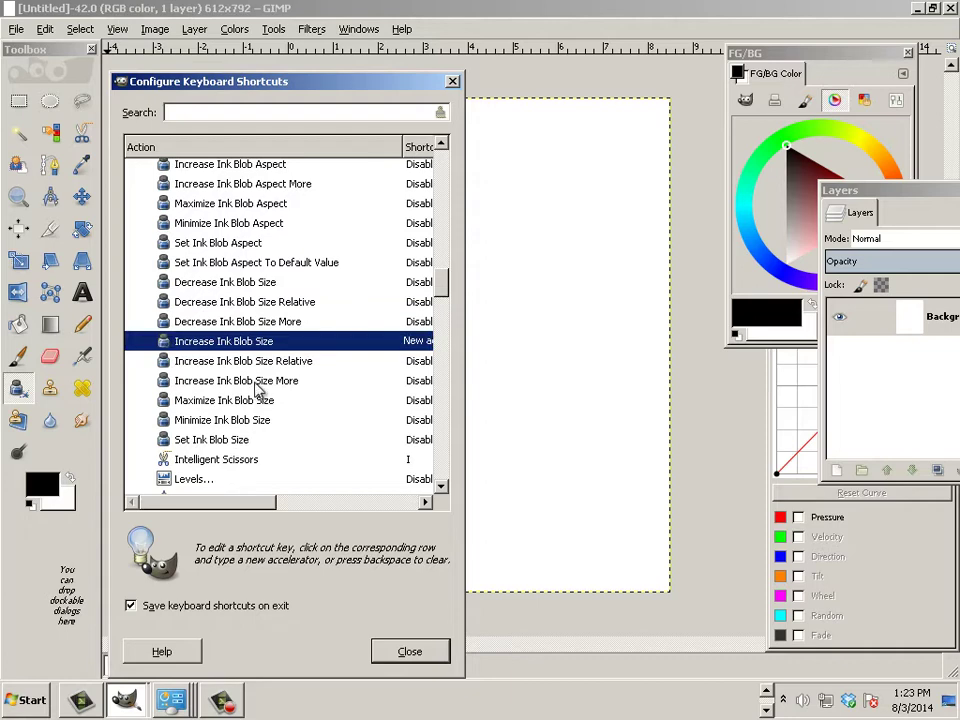
key("bracketright")
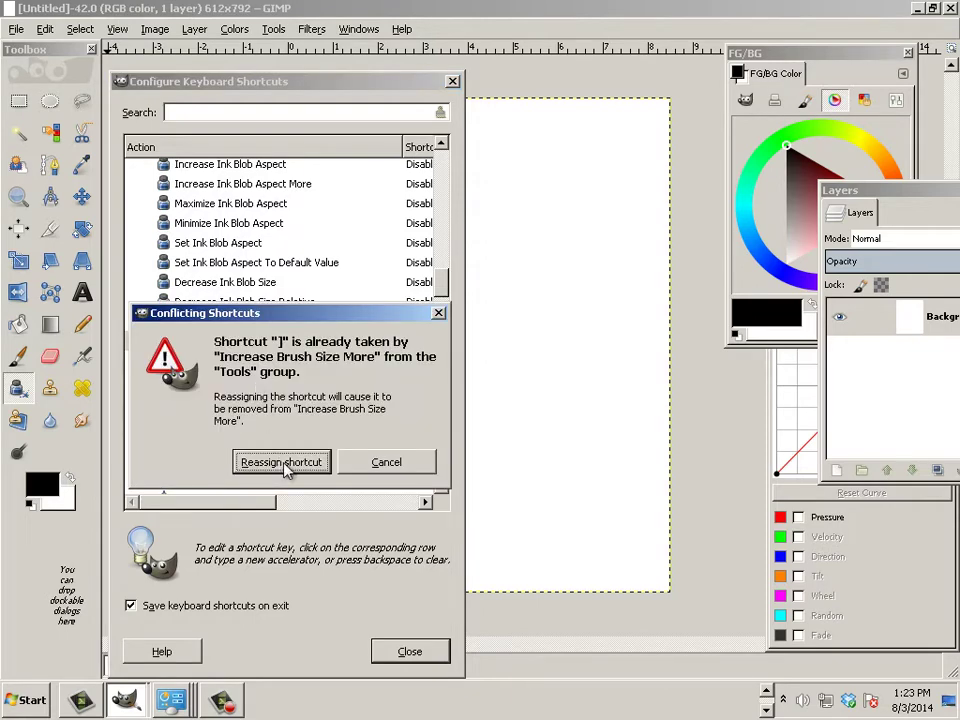
left_click(373, 468)
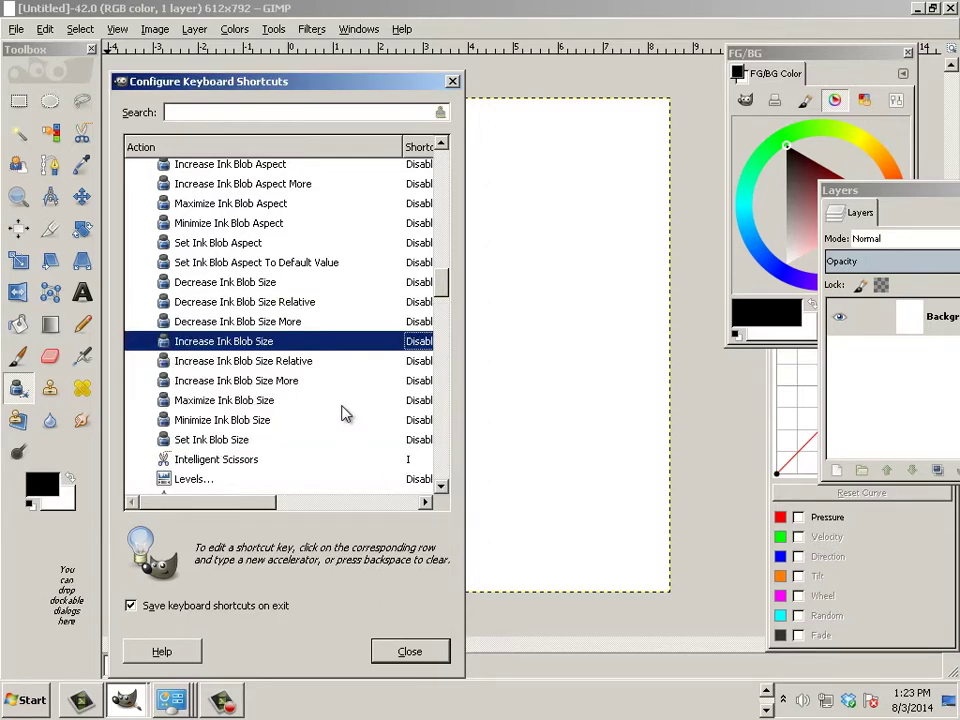
left_click(416, 343)
left_click(416, 283)
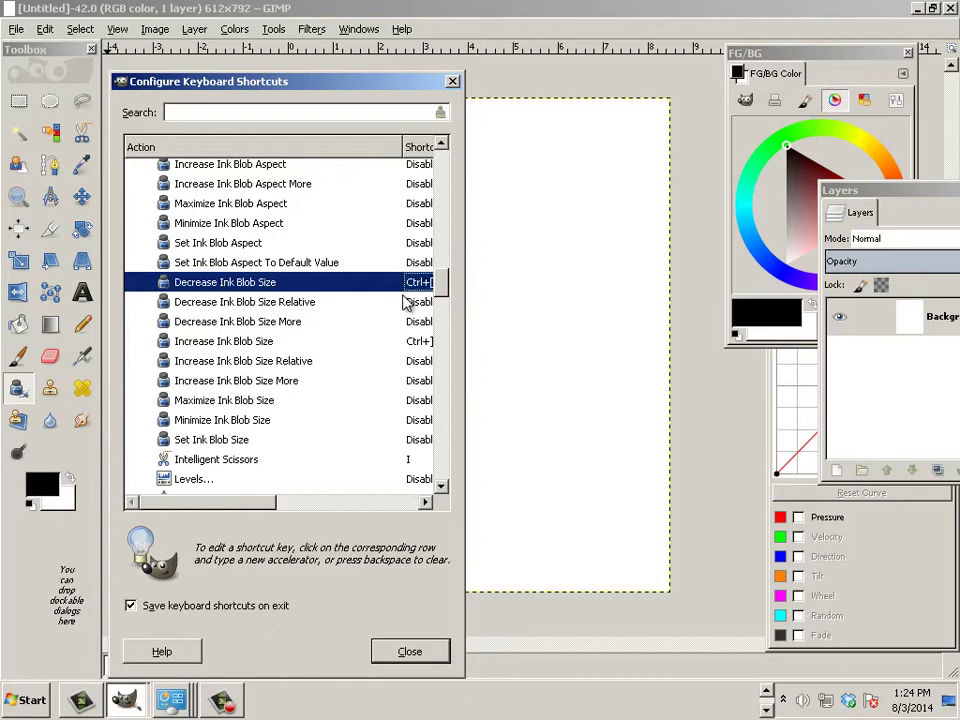
Close the shortcuts editor, test enlarging the ink blob with Ctrl+], then reset Ink options to defaults
left_click(410, 651)
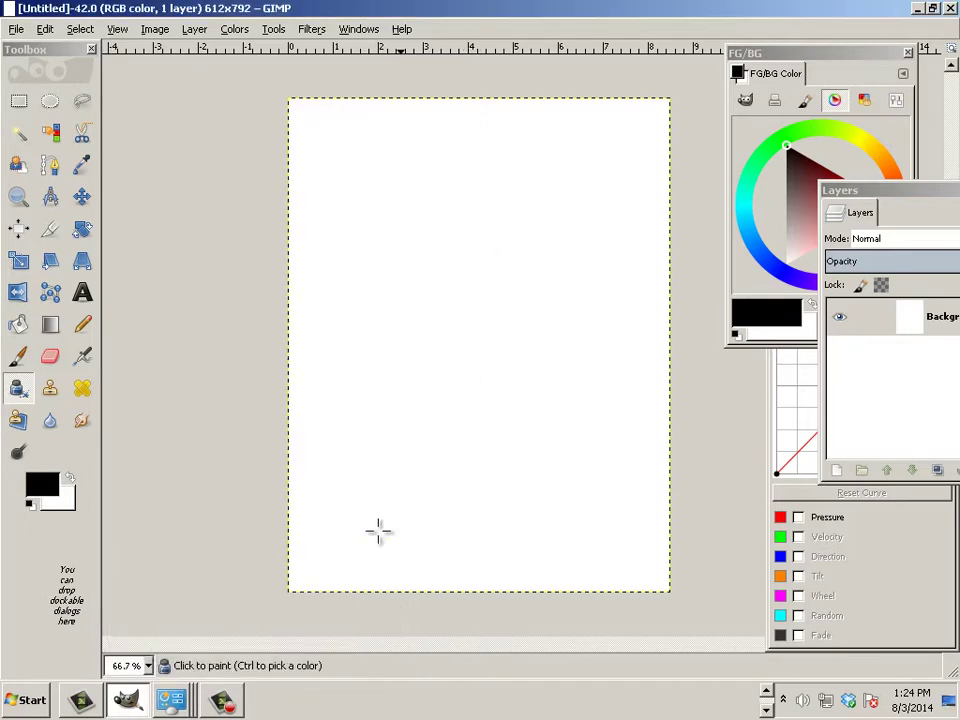
double_click(17, 393)
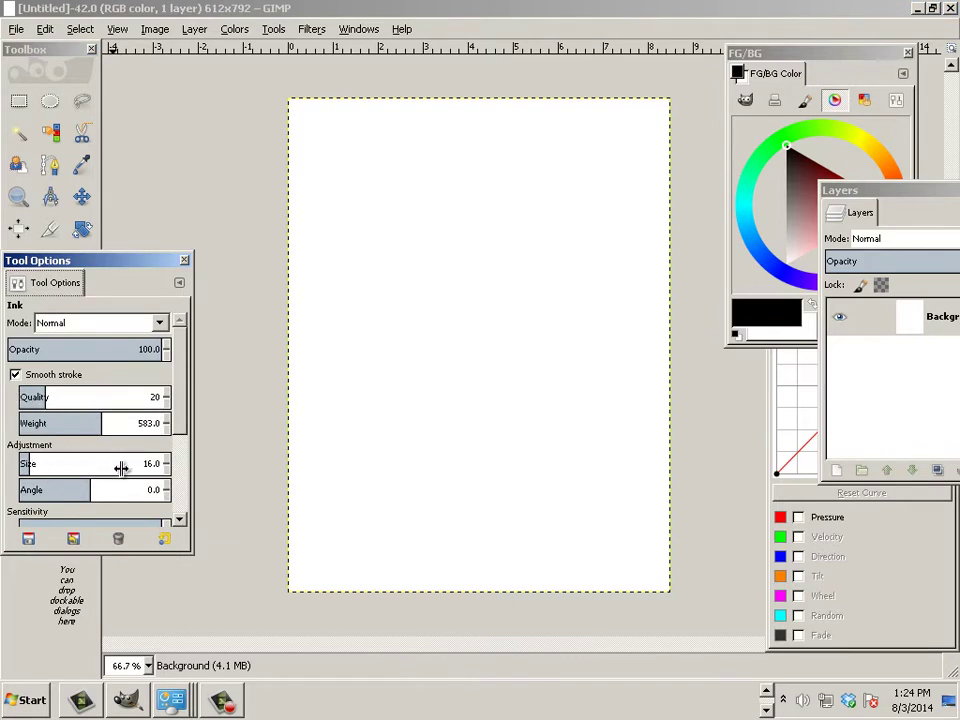
key("bracketright")
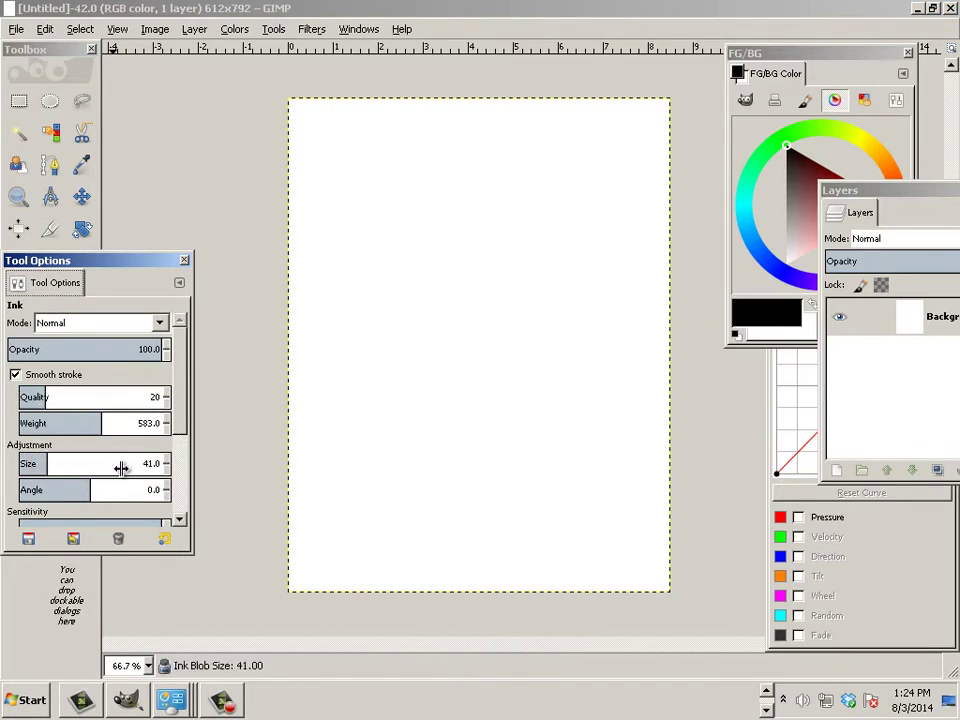
key("bracketright")
key("bracketright")
key("bracketright")
key("bracketright")
key("bracketright")
key("bracketright")
key("bracketright")
key("bracketright")
key("bracketright")
key("bracketright")
key("bracketright")
key("bracketright")
key("bracketright")
key("bracketright")
key("bracketright")
left_click(164, 538)
Draw several test ink strokes and undo each one, leaving the canvas blank
scroll(178, 400, "down", 2)
scroll(178, 392, "up", 2)
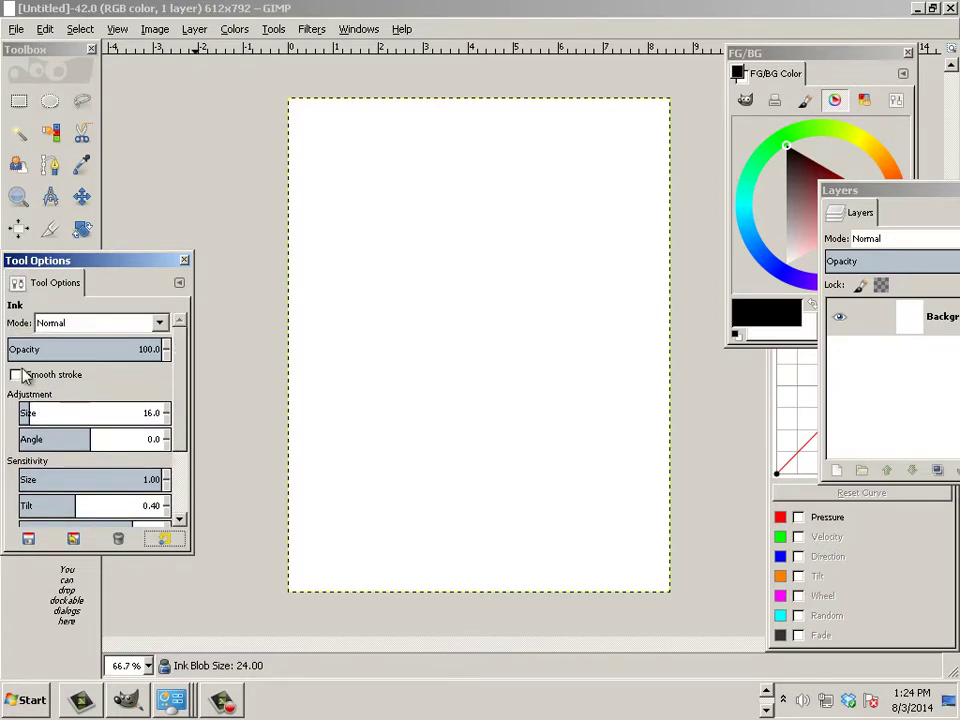
scroll(180, 398, "down", 2)
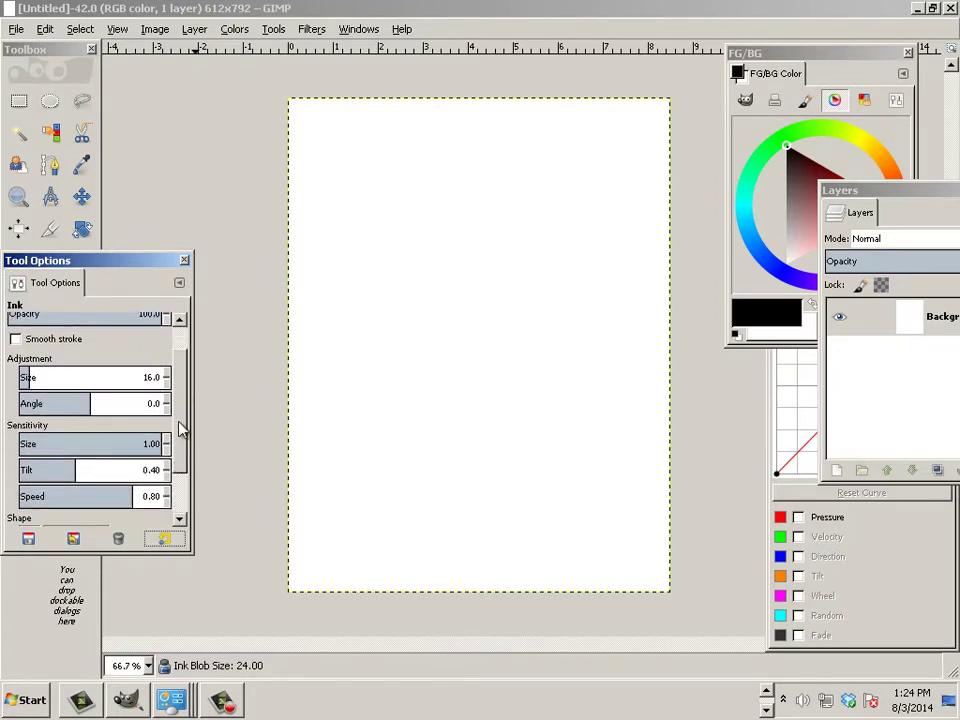
mouse_move(312, 386)
left_mouse_down()
mouse_move(349, 363)
mouse_move(475, 220)
left_mouse_up()
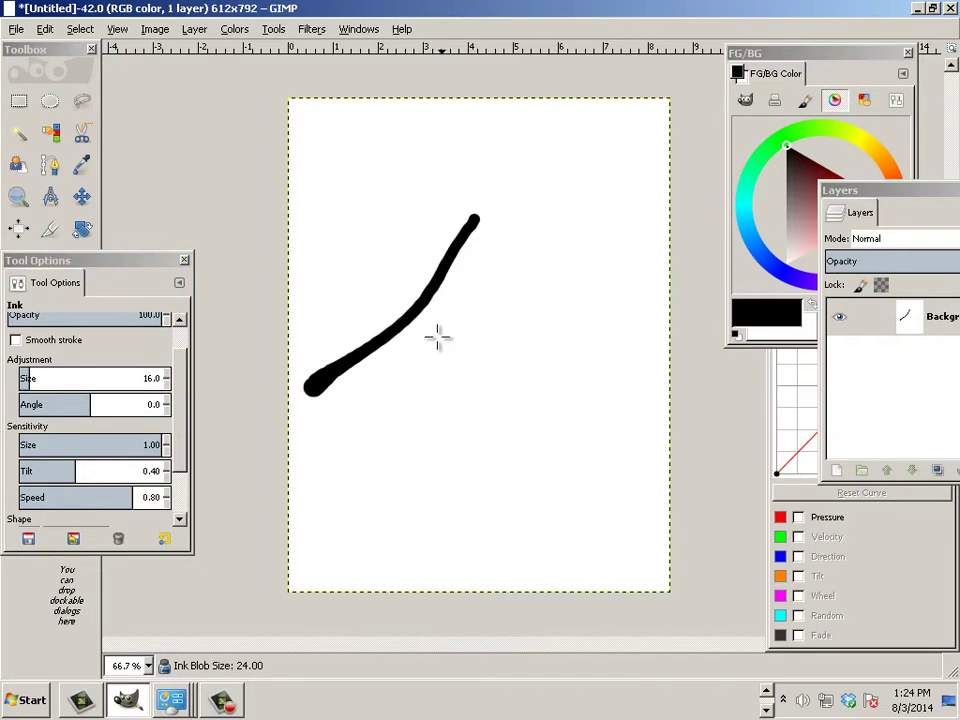
key("ctrl+z")
key("ctrl+y")
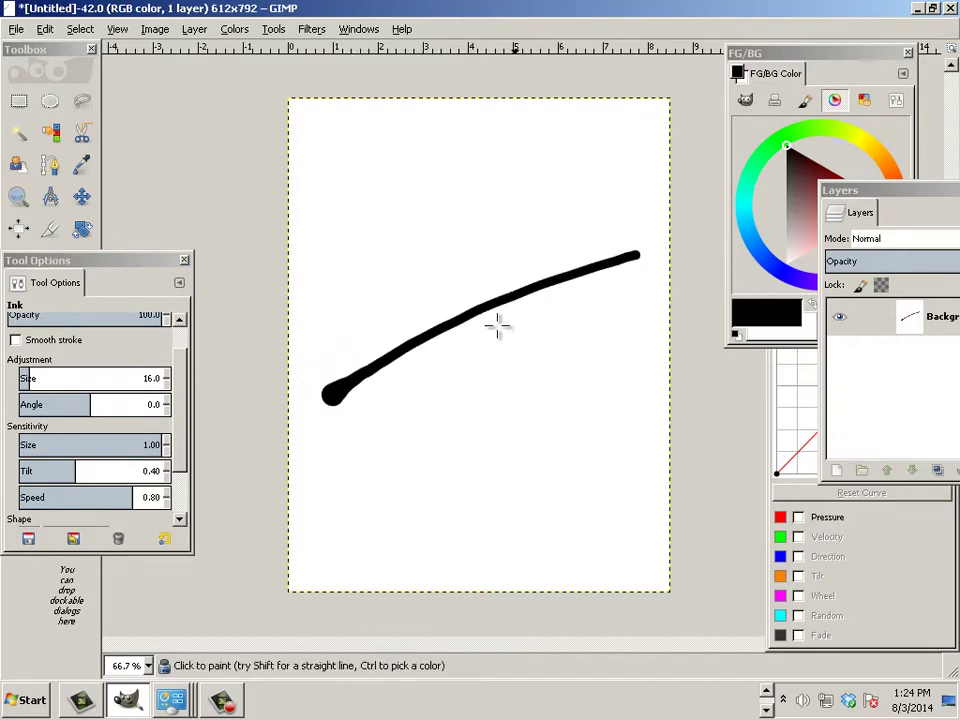
key("ctrl+z")
left_click_drag(328, 435, 595, 250)
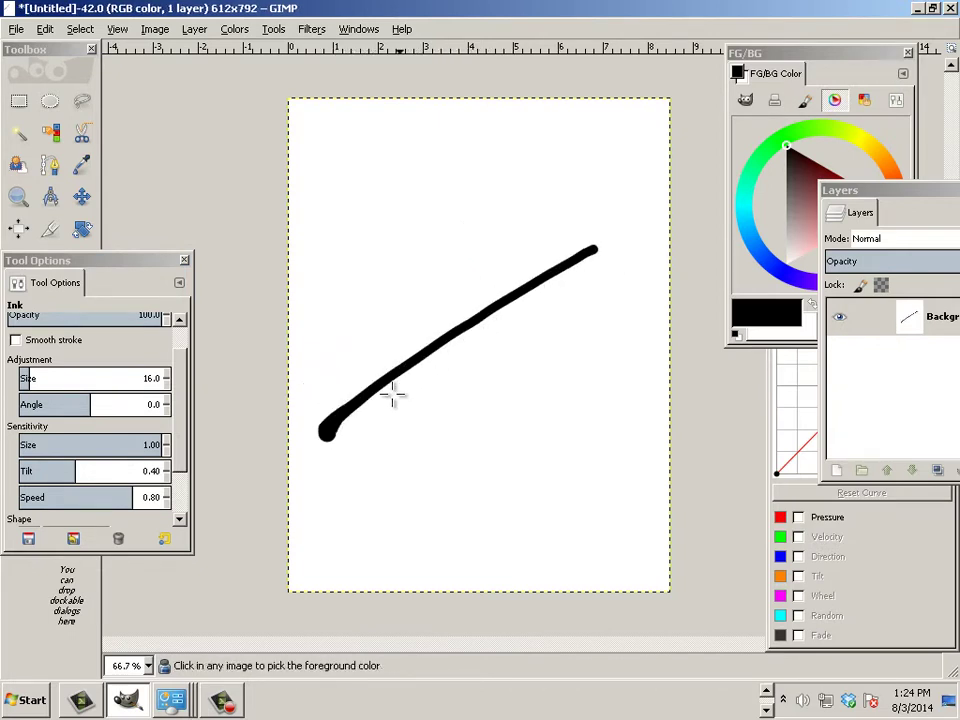
key("ctrl+z")
left_click_drag(326, 414, 500, 208)
key("ctrl+z")
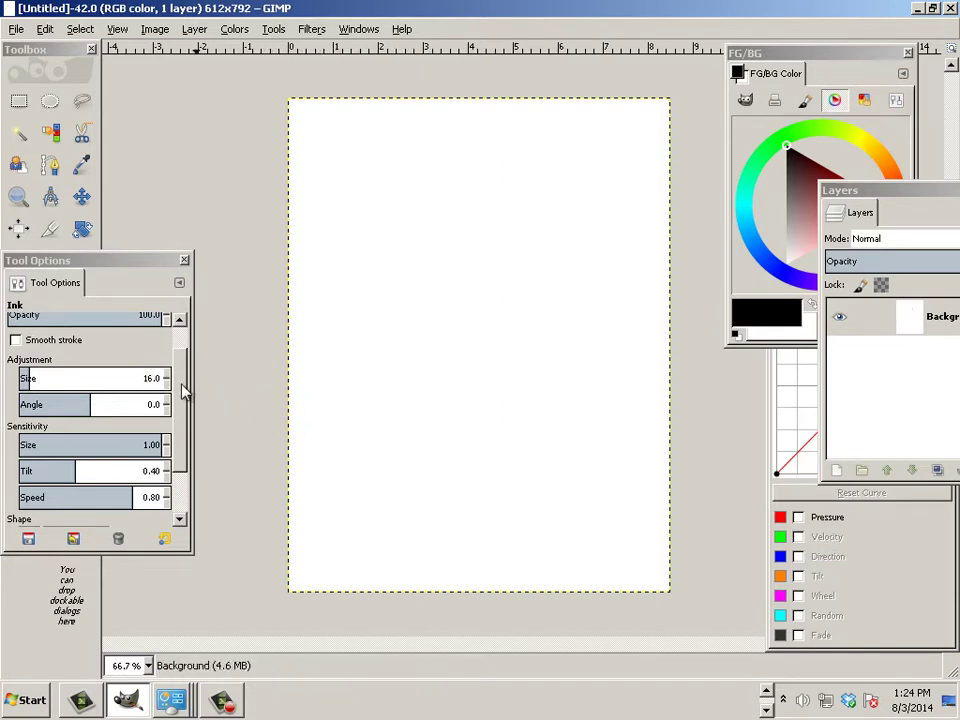
scroll(183, 392, "up", 2)
left_click(16, 375)
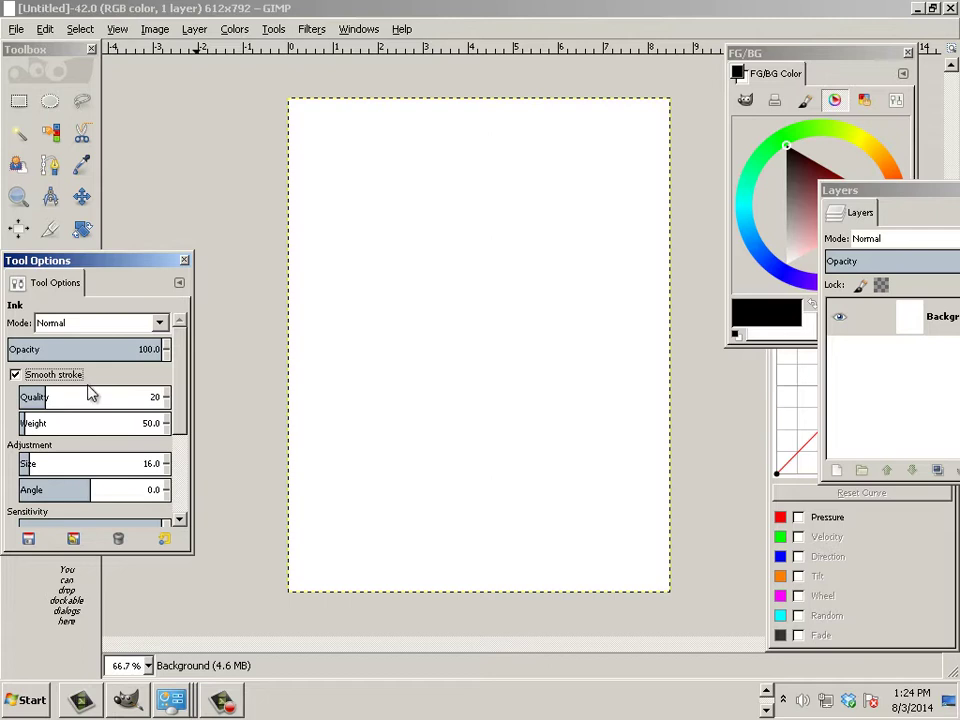
mouse_move(94, 424)
left_mouse_down()
mouse_move(251, 431)
mouse_move(52, 427)
mouse_move(339, 461)
mouse_move(83, 427)
mouse_move(255, 439)
mouse_move(364, 422)
mouse_move(356, 437)
mouse_move(630, 291)
left_mouse_up()
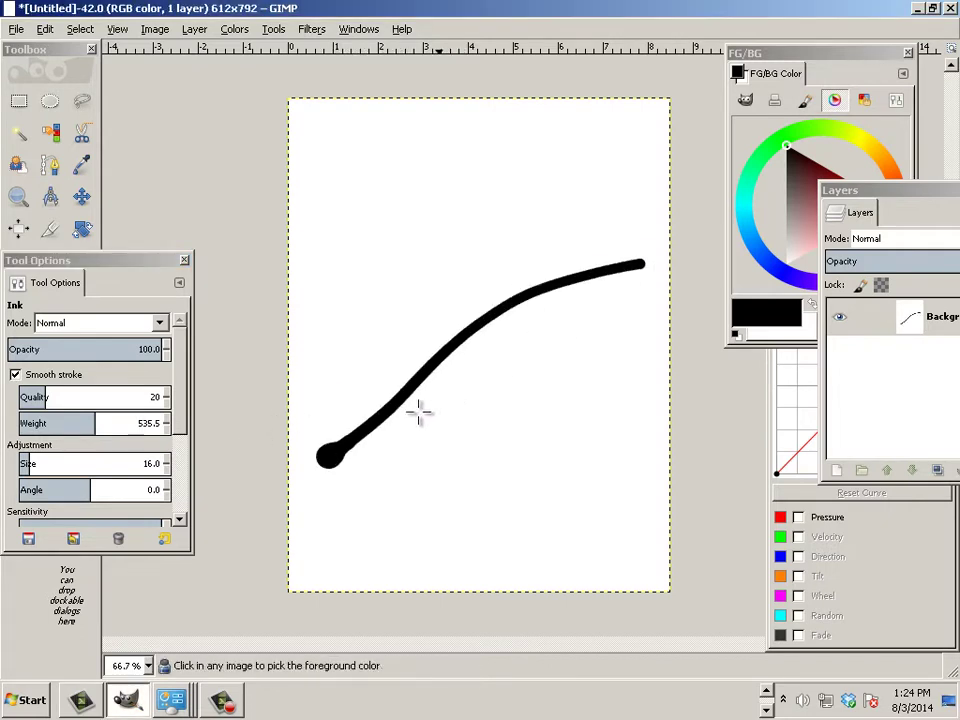
key("ctrl+z")
left_click(373, 437)
left_click_drag(373, 437, 482, 221)
key("ctrl+z")
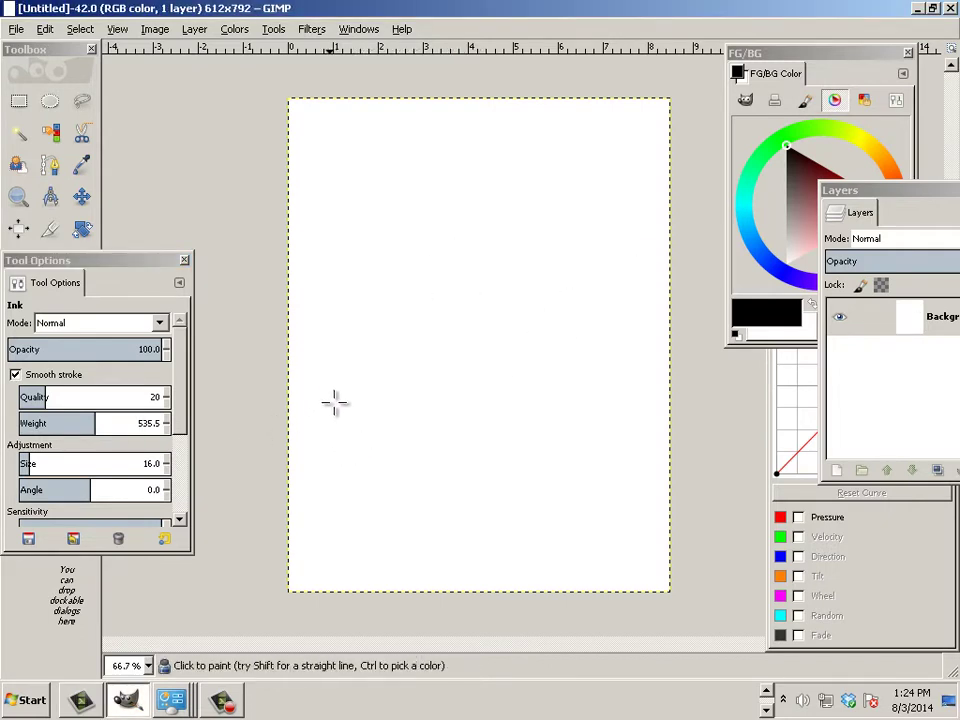
left_click_drag(334, 401, 532, 243)
key("ctrl+z")
mouse_move(336, 433)
left_mouse_down()
mouse_move(358, 416)
mouse_move(422, 274)
mouse_move(534, 196)
left_mouse_up()
key("ctrl+z")
left_click_drag(331, 455, 568, 320)
key("ctrl+z")
left_click_drag(321, 470, 431, 280)
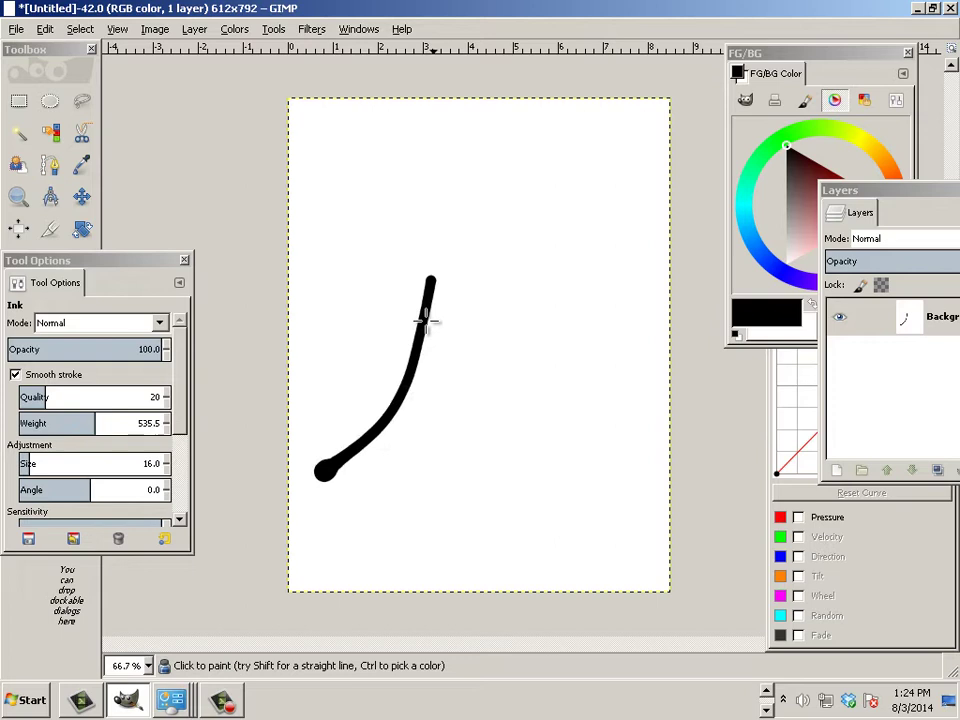
key("ctrl+z")
mouse_move(345, 497)
left_mouse_down()
mouse_move(413, 410)
mouse_move(550, 280)
left_mouse_up()
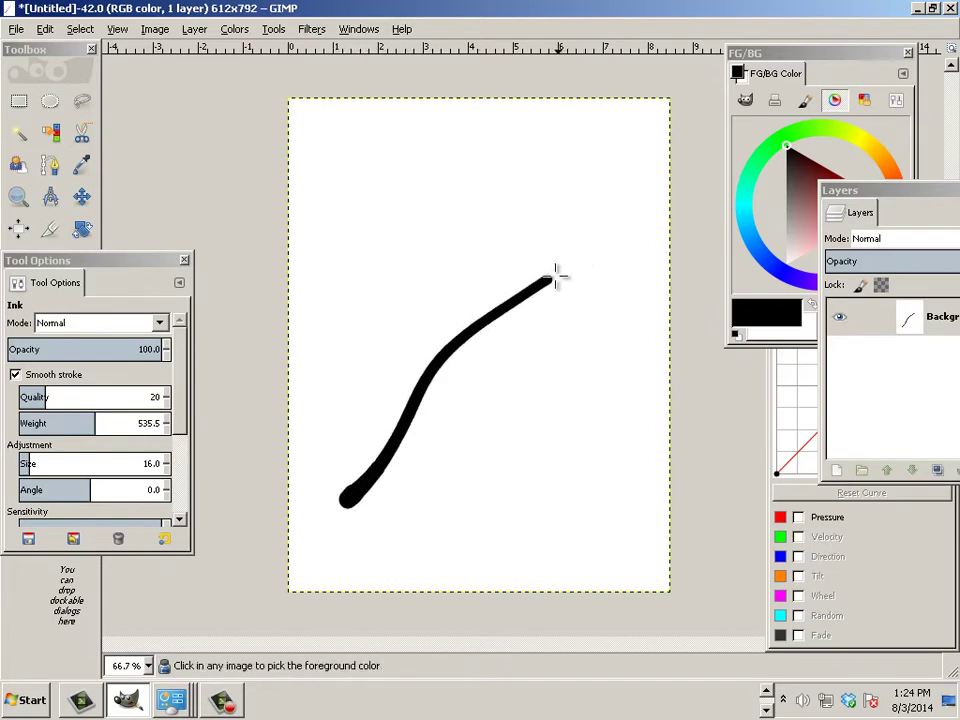
key("ctrl+z")
left_click_drag(364, 470, 514, 251)
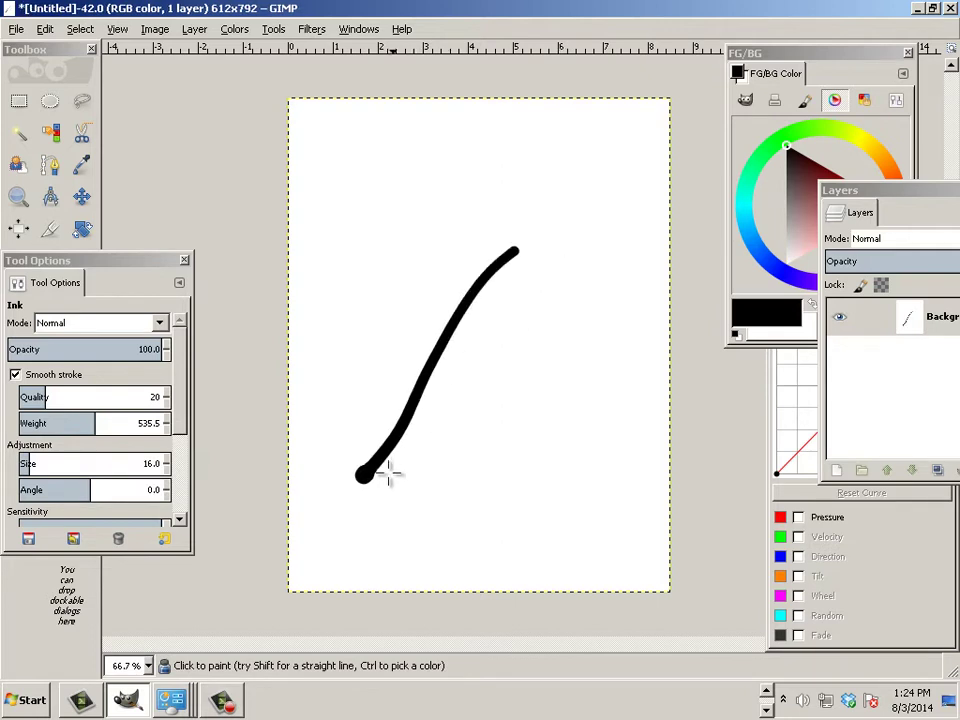
key("ctrl+z")
left_click_drag(360, 525, 503, 294)
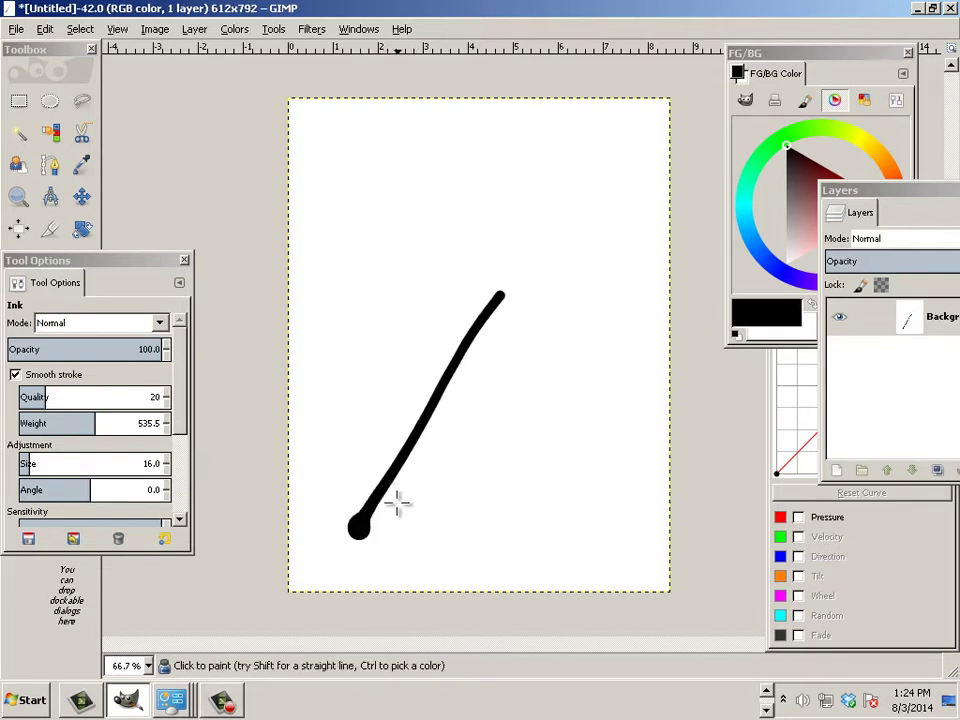
key("ctrl+z")
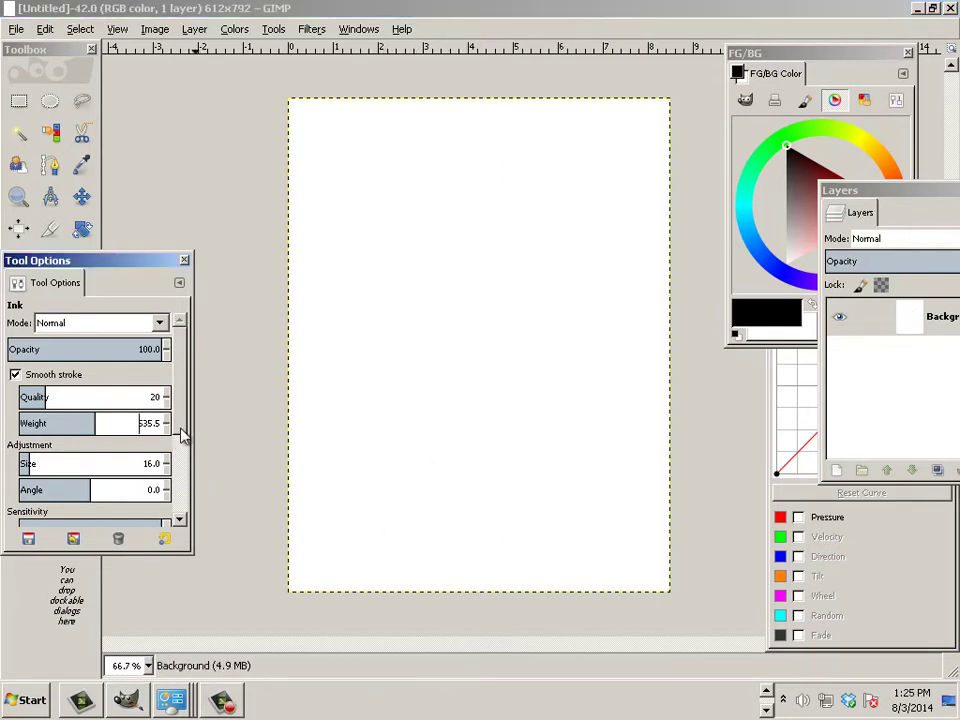
Flatten the ink blob into a thin ellipse and test it with a long curve, then undo
scroll(175, 517, "down", 3)
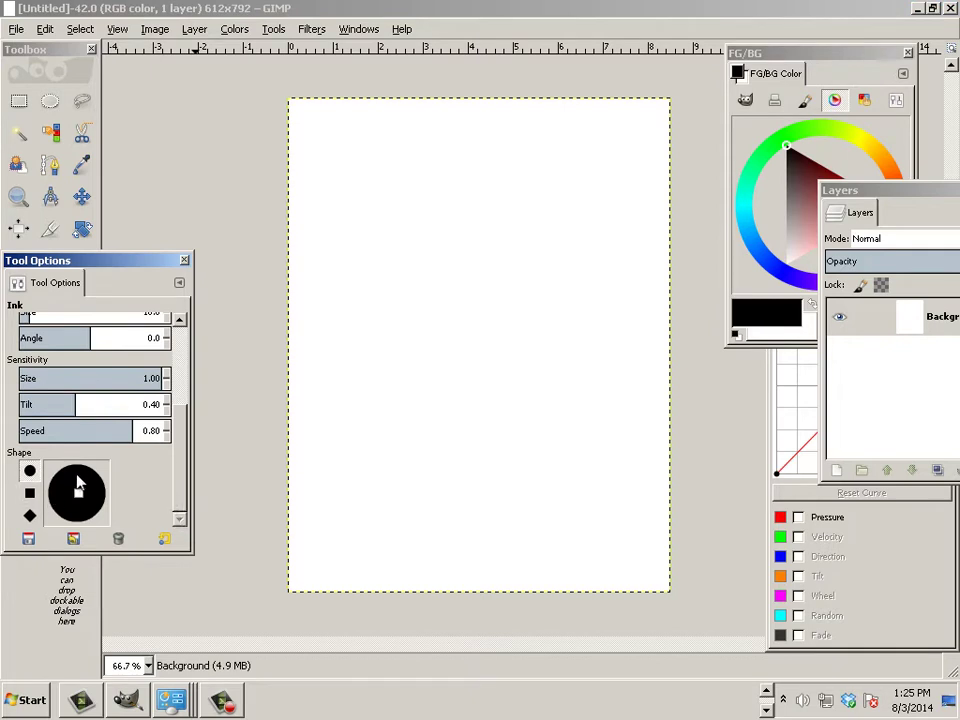
left_click_drag(80, 500, 98, 500)
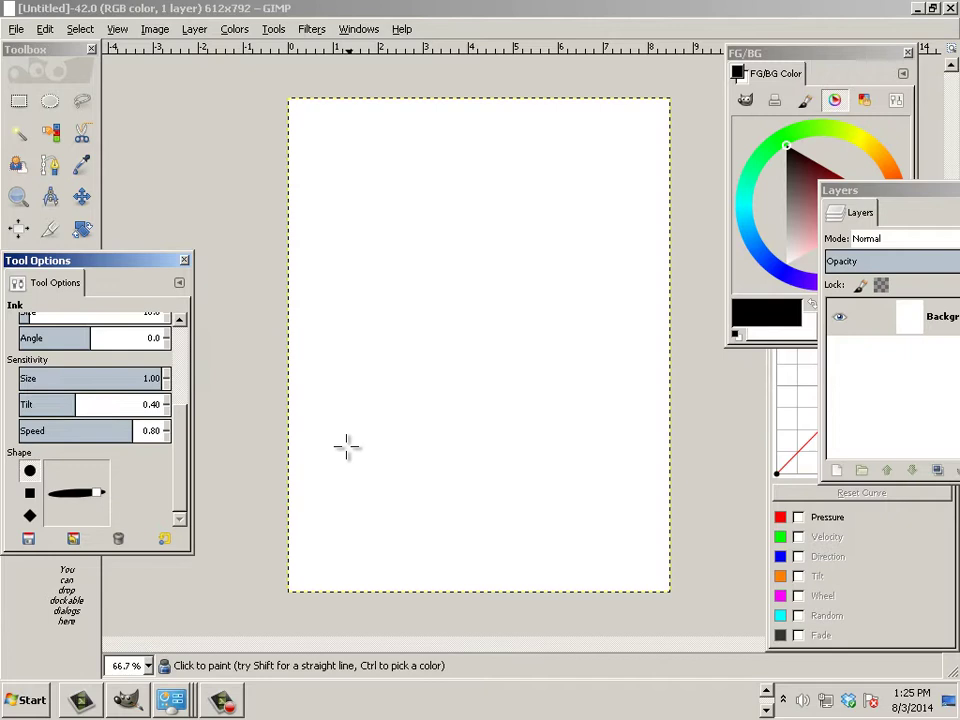
mouse_move(334, 464)
left_mouse_down()
mouse_move(404, 417)
mouse_move(469, 324)
mouse_move(664, 279)
left_mouse_up()
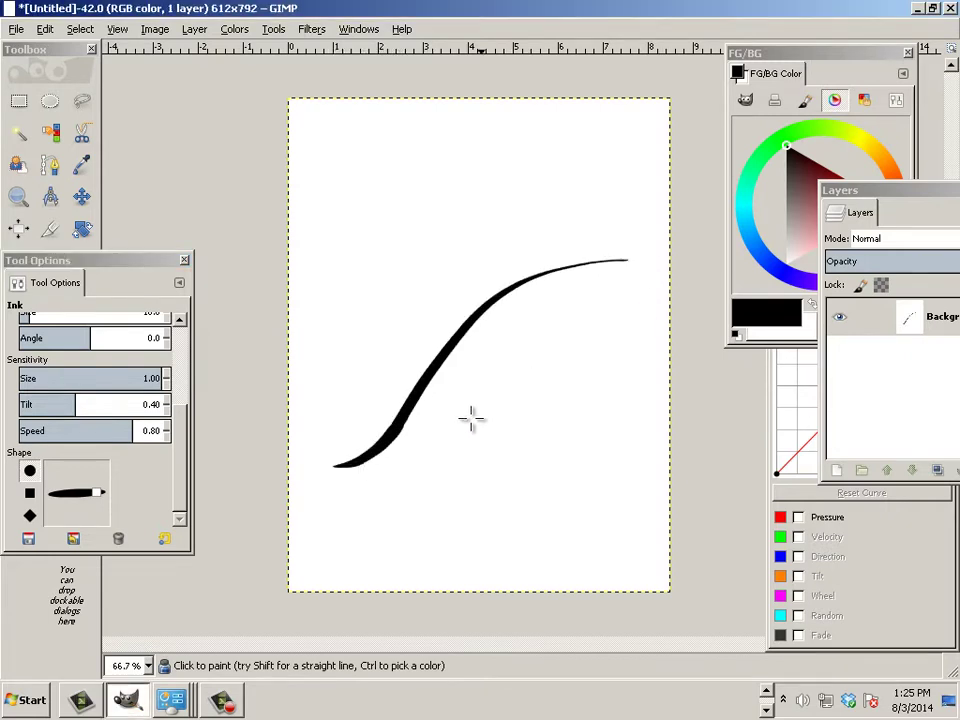
key("ctrl+z")
Draw an S-shaped stroke with an arch and a curve beside it, then undo them
mouse_move(360, 467)
left_mouse_down()
mouse_move(425, 405)
mouse_move(452, 290)
mouse_move(585, 232)
left_mouse_up()
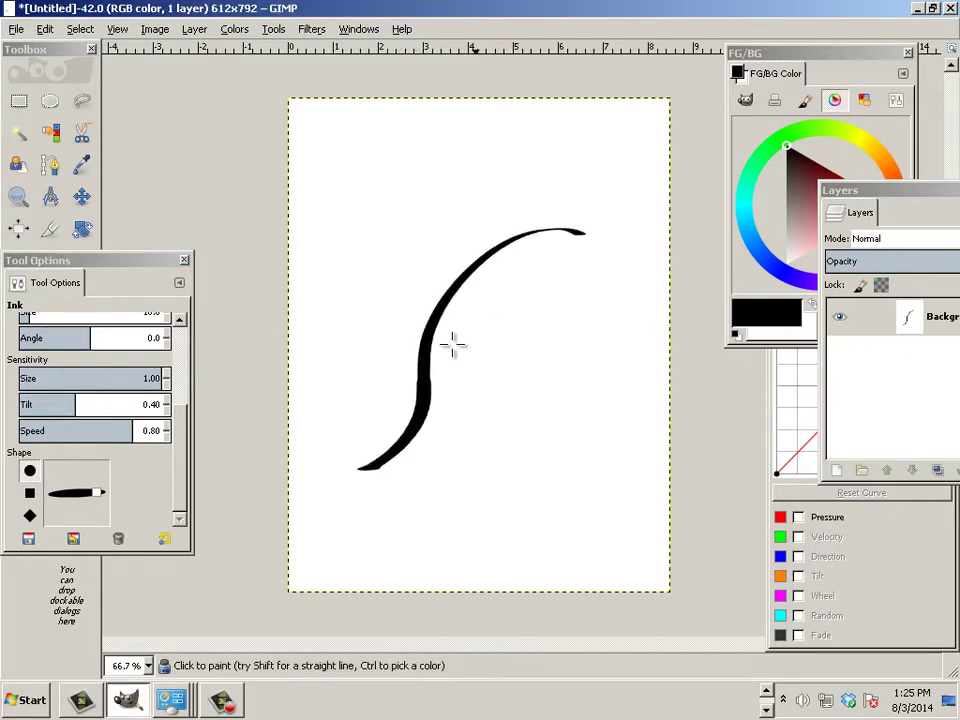
left_click_drag(426, 358, 547, 366)
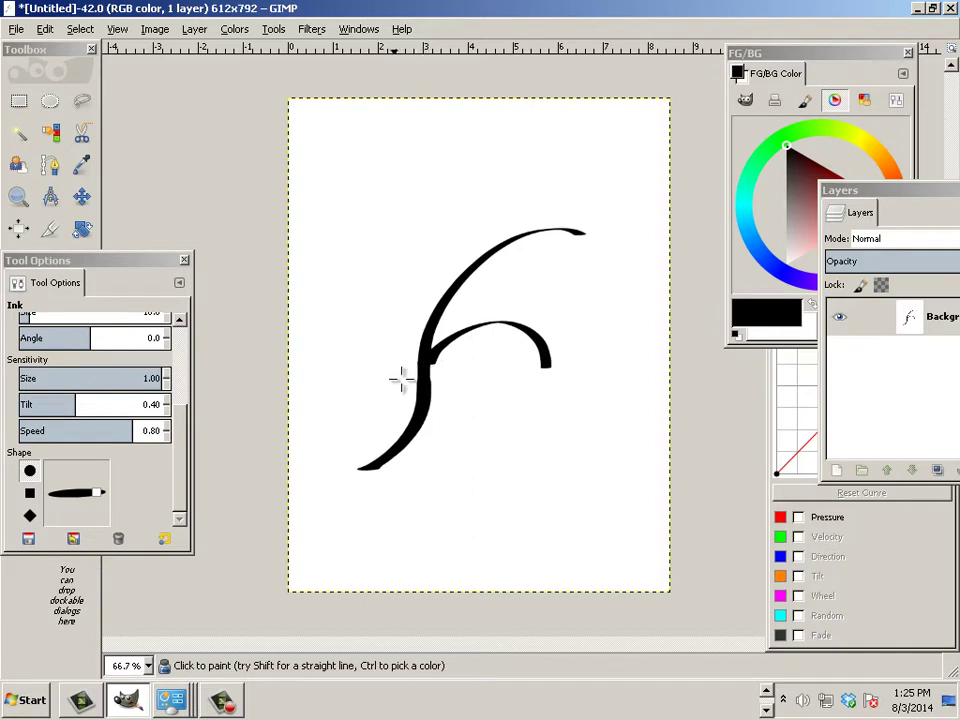
left_click_drag(422, 376, 305, 333)
key("ctrl+z")
key("ctrl+z")
key("ctrl+z")
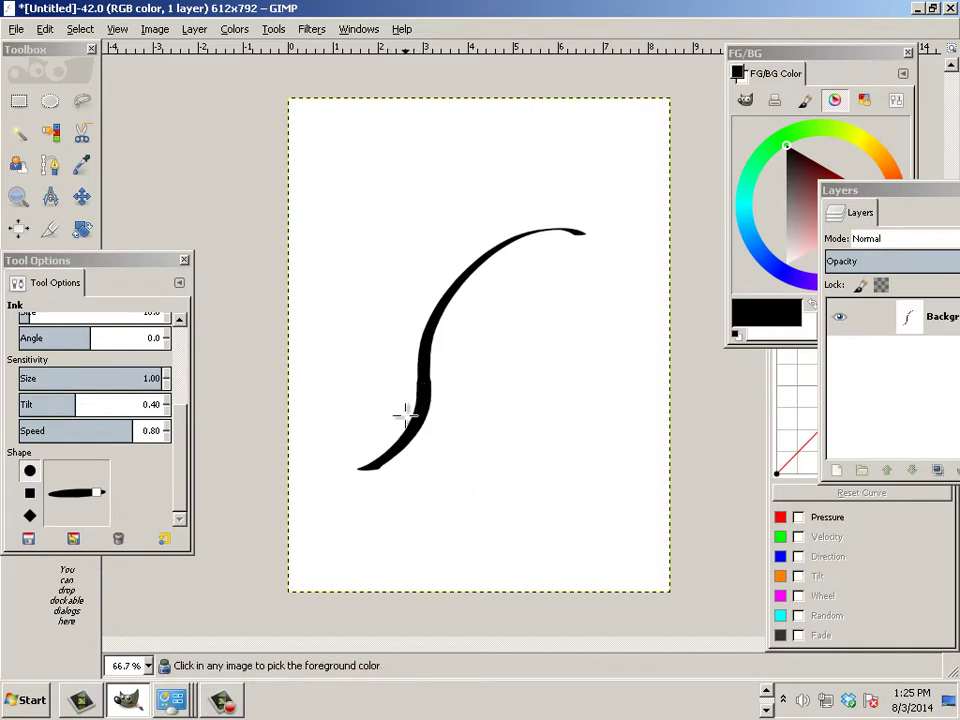
Draw a long S-curve crossed by four crossbars, then undo it all
mouse_move(322, 488)
left_mouse_down()
mouse_move(420, 437)
mouse_move(606, 231)
left_mouse_up()
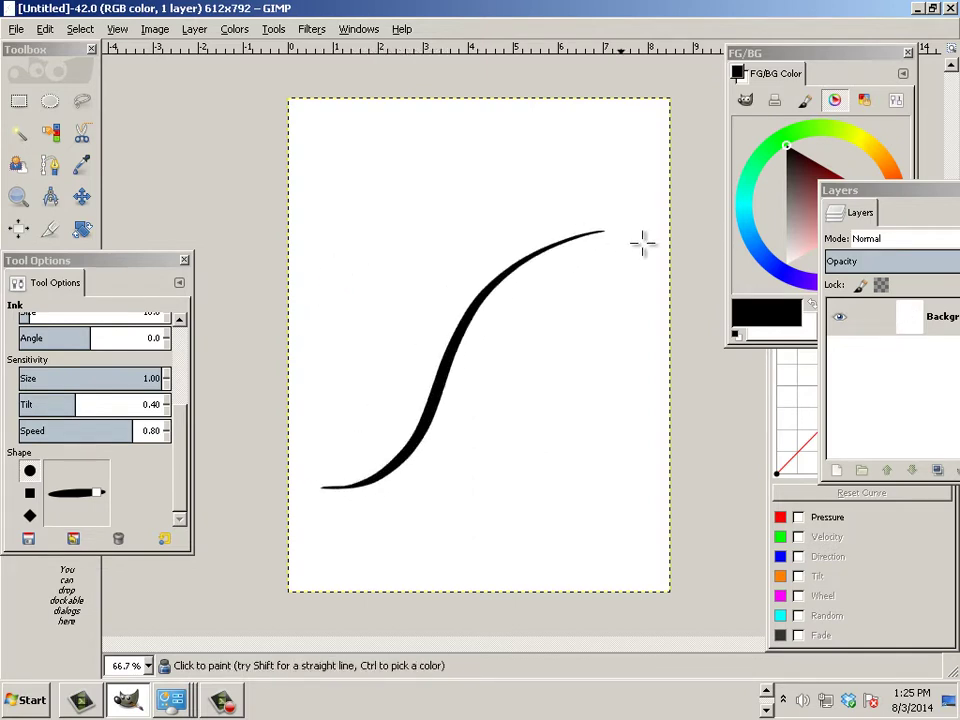
left_click_drag(354, 405, 562, 354)
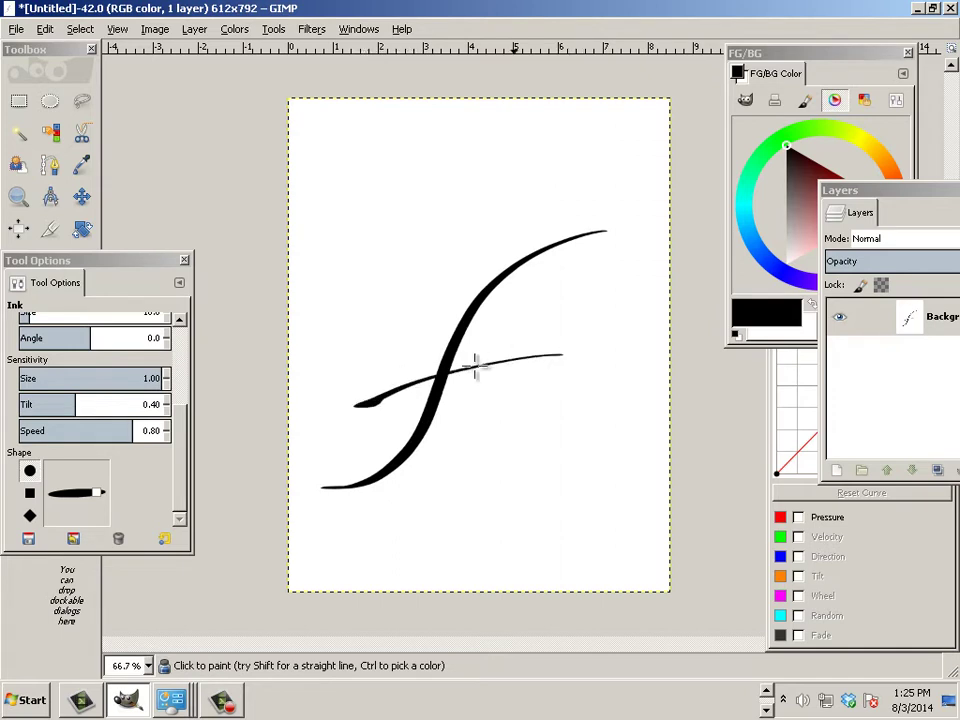
left_click_drag(390, 365, 557, 324)
left_click_drag(424, 322, 569, 294)
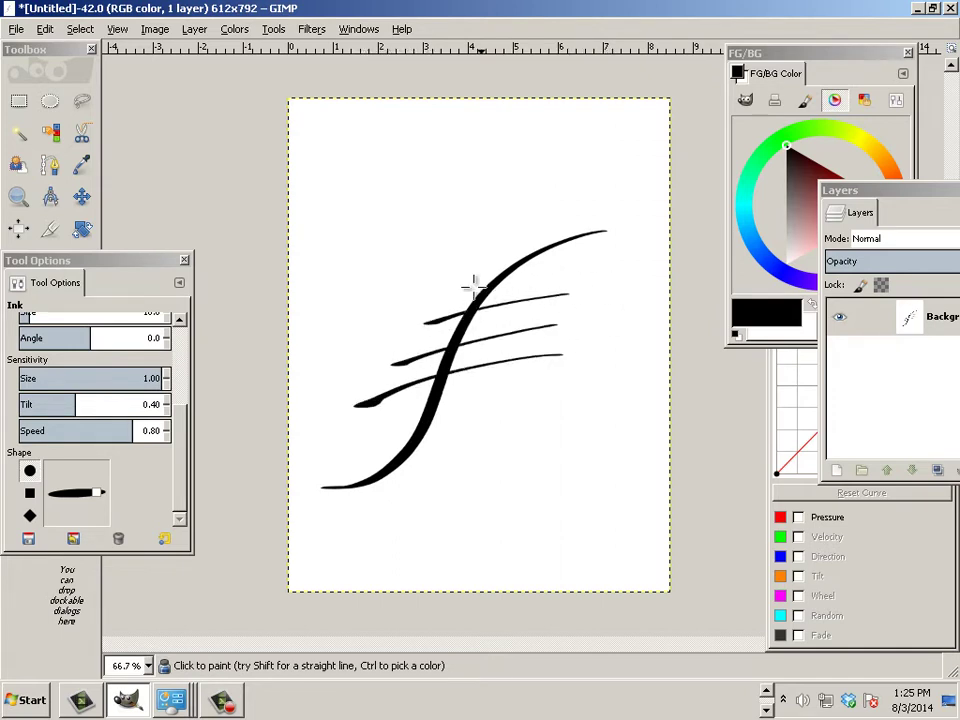
left_click_drag(459, 286, 579, 274)
key("ctrl+z")
key("ctrl+z")
key("ctrl+z")
key("ctrl+z")
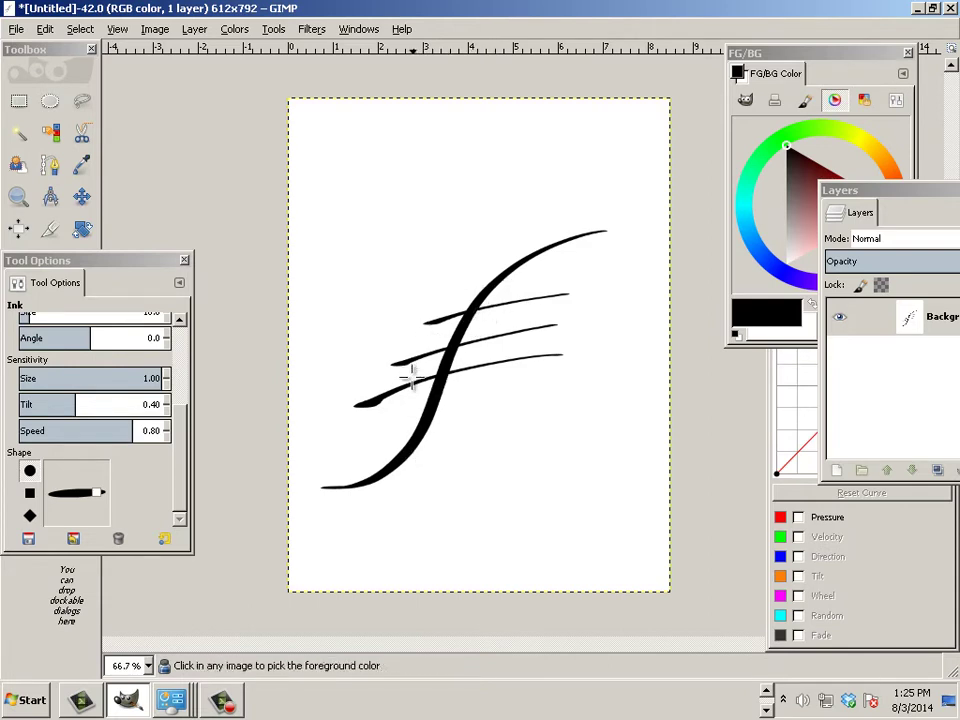
key("ctrl+z")
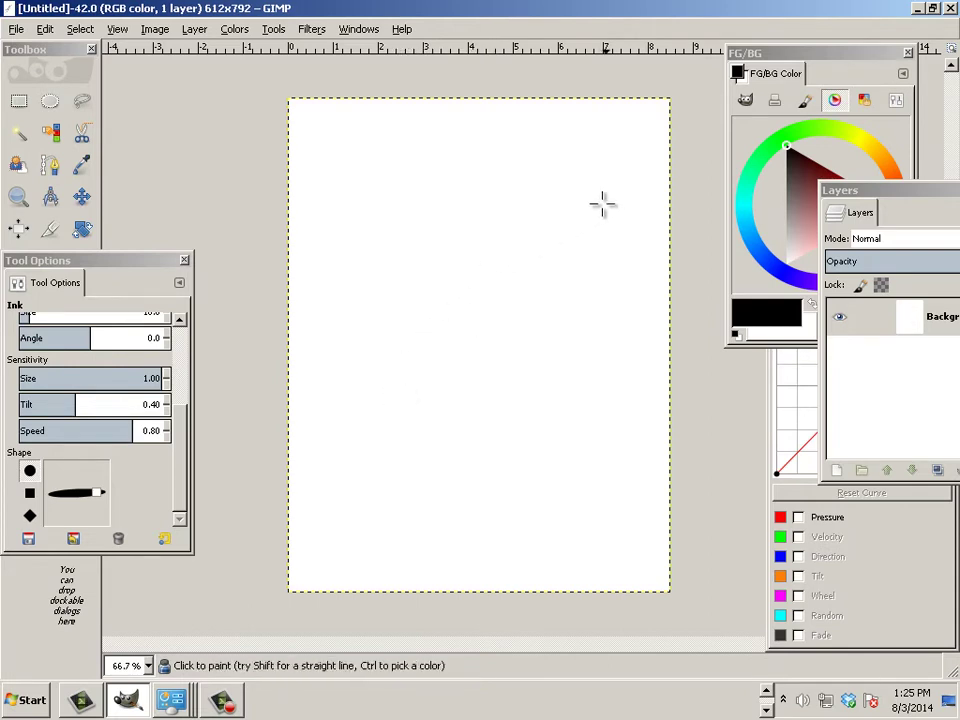
Paint an f-shaped S-curve with crossbars and short vertical strokes, then undo back to blank
mouse_move(602, 204)
left_mouse_down()
mouse_move(431, 381)
mouse_move(305, 467)
left_mouse_up()
left_click_drag(403, 338, 533, 298)
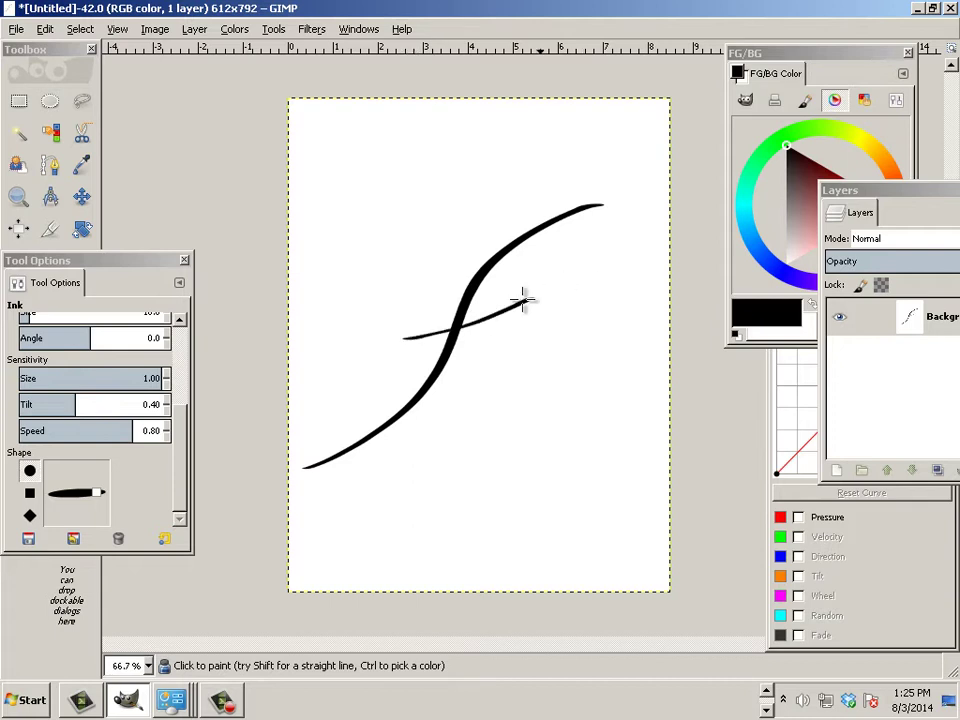
mouse_move(497, 336)
left_mouse_down()
mouse_move(412, 352)
mouse_move(530, 347)
left_mouse_up()
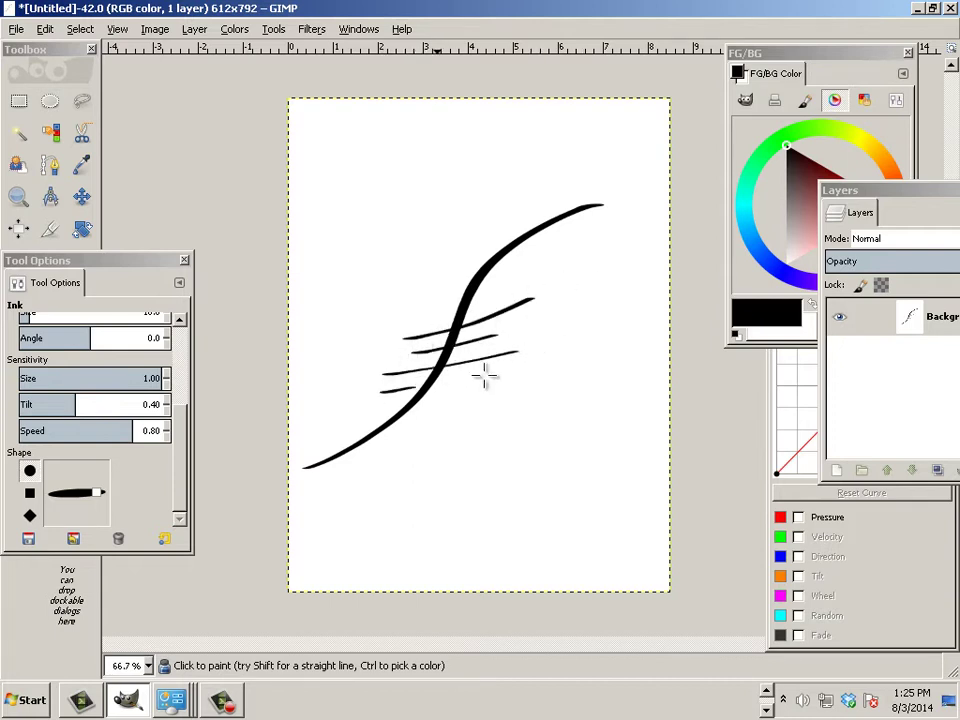
mouse_move(466, 343)
left_mouse_down()
mouse_move(467, 390)
mouse_move(494, 376)
left_mouse_up()
left_click_drag(527, 335, 527, 372)
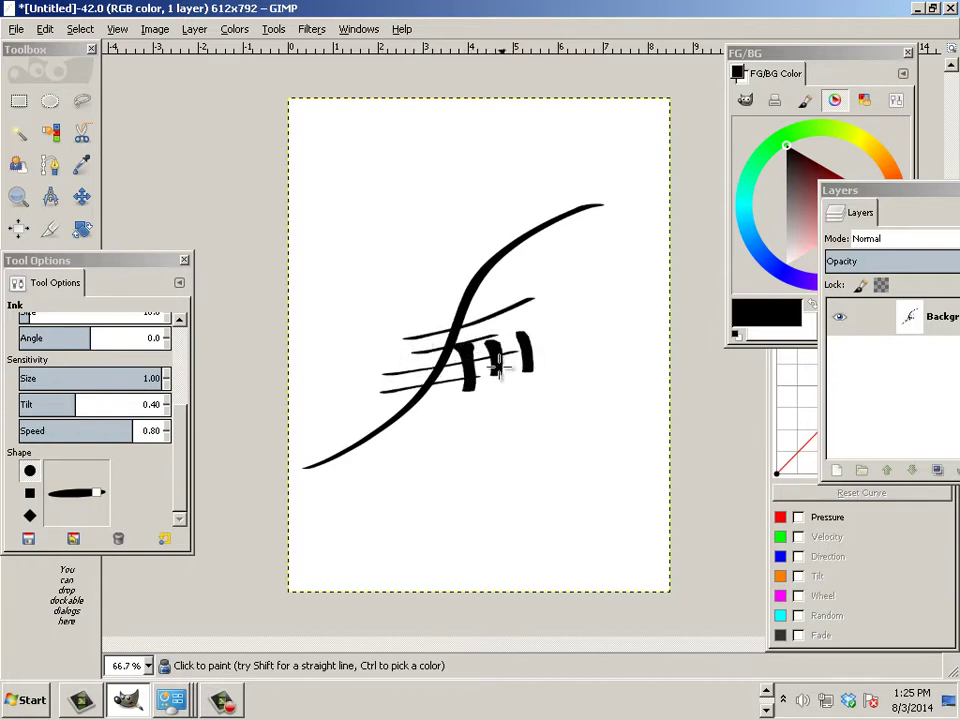
left_click_drag(552, 318, 550, 373)
left_click_drag(582, 328, 580, 374)
key("ctrl+z")
key("ctrl+z")
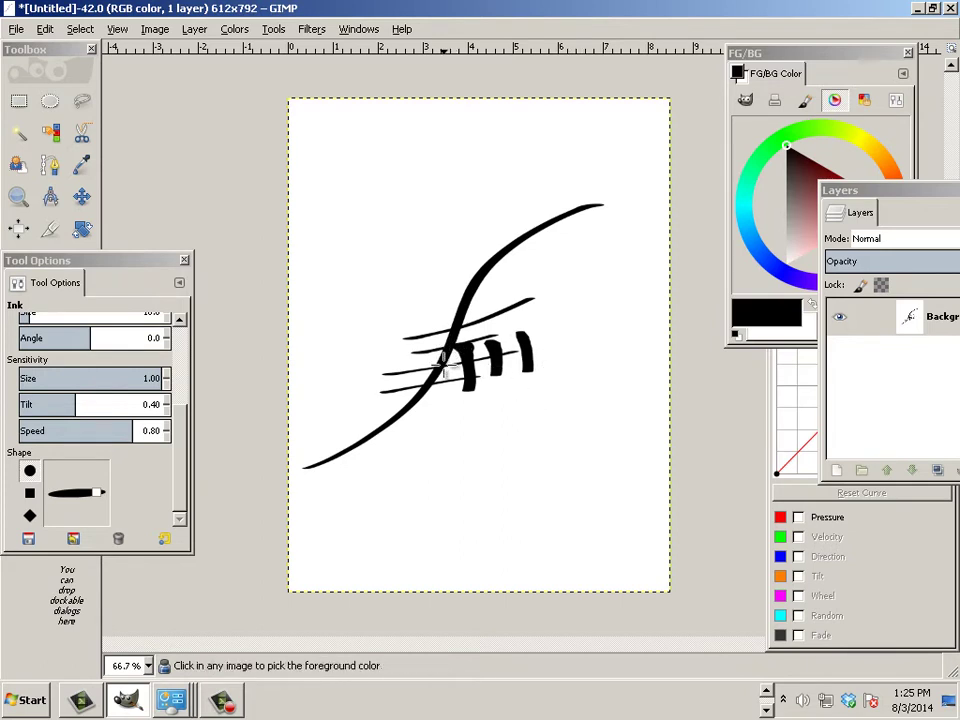
key("ctrl+z")
key("ctrl+z")
key("ctrl+z")
key("ctrl+z")
key("ctrl+z")
key("ctrl+z")
key("ctrl+z")
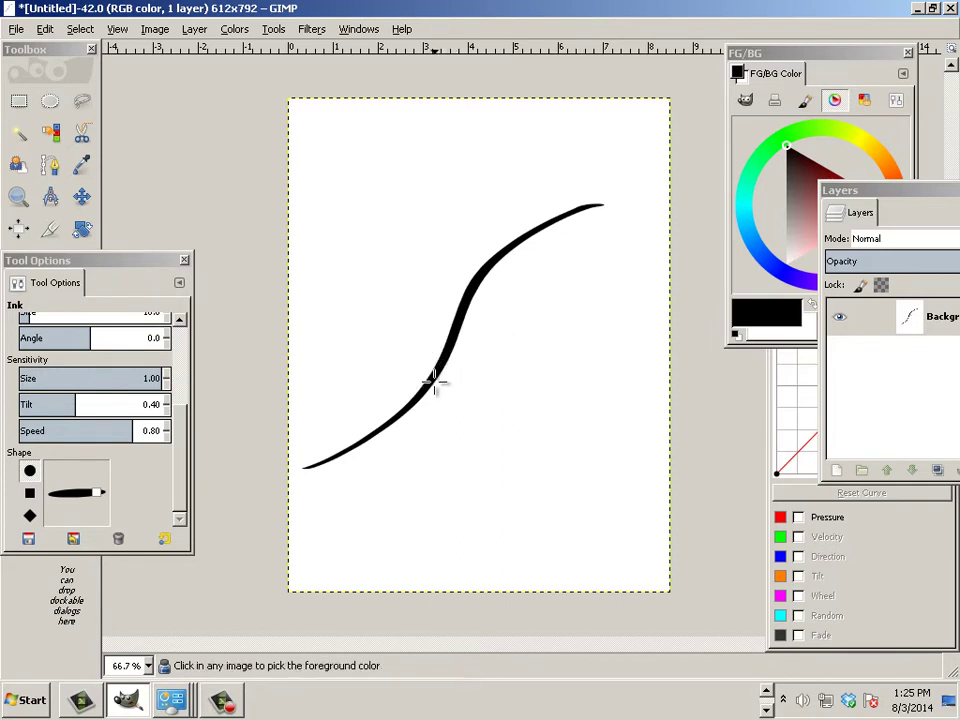
key("ctrl+z")
Switch to a thin, flat square blob and paint a leaf with its outline and veins
left_click(30, 494)
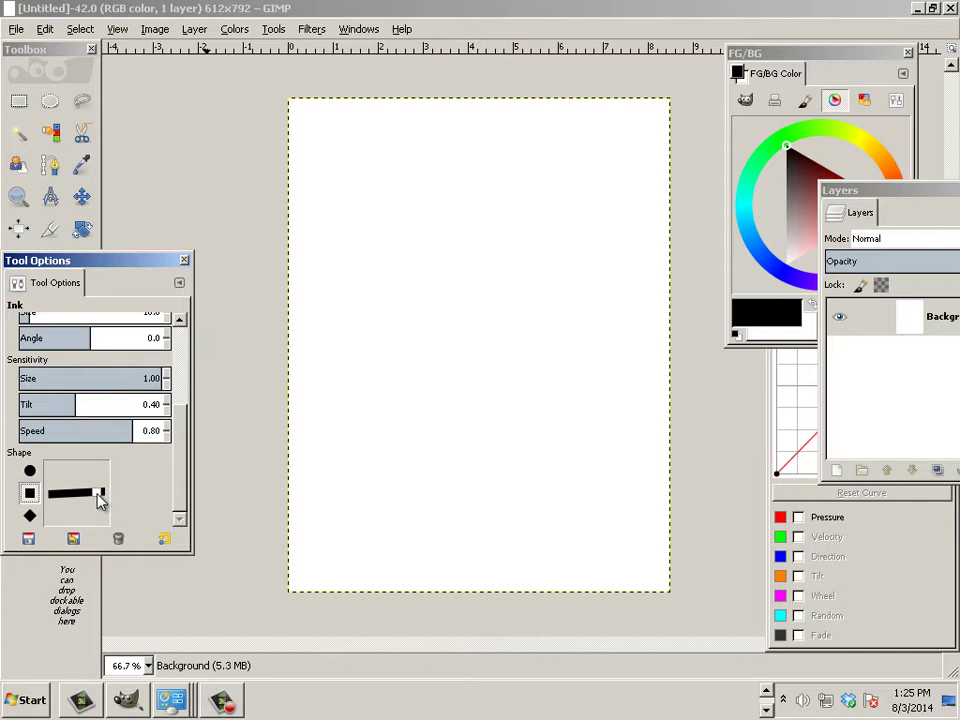
left_click_drag(100, 497, 106, 499)
mouse_move(333, 444)
left_mouse_down()
mouse_move(397, 387)
mouse_move(489, 338)
mouse_move(578, 338)
left_mouse_up()
mouse_move(390, 455)
left_mouse_down()
mouse_move(525, 390)
mouse_move(600, 327)
left_mouse_up()
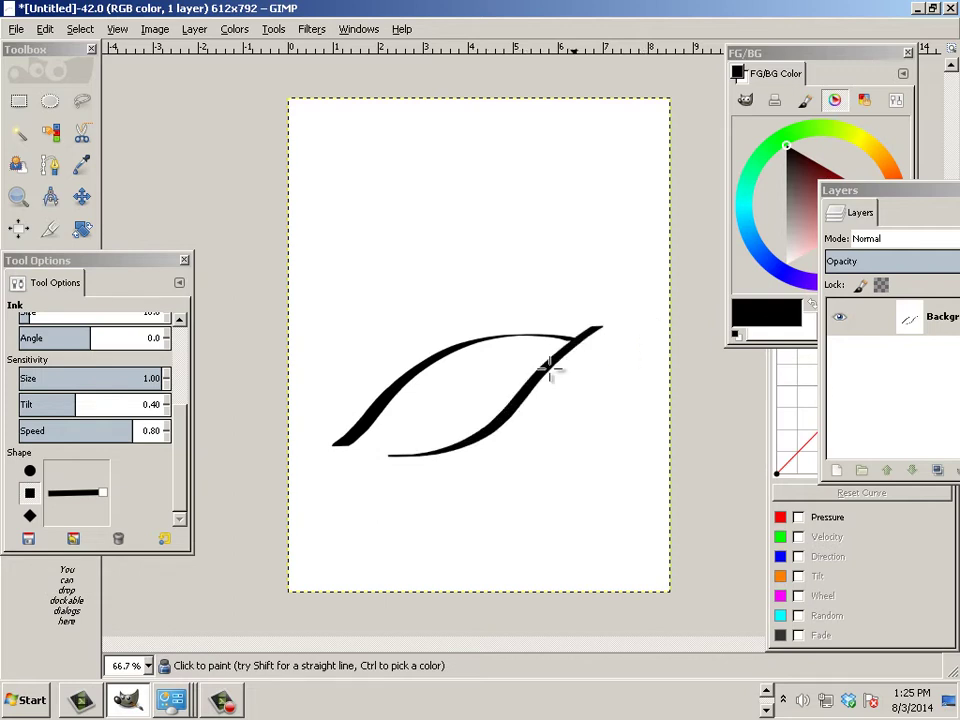
left_click_drag(394, 421, 570, 343)
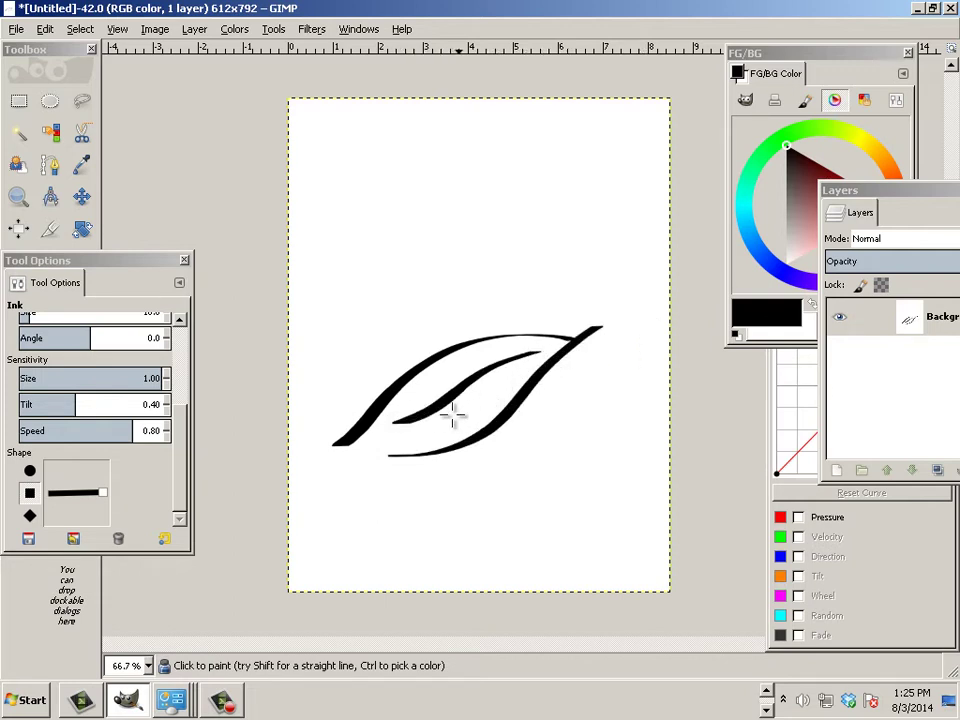
left_click_drag(398, 388, 462, 432)
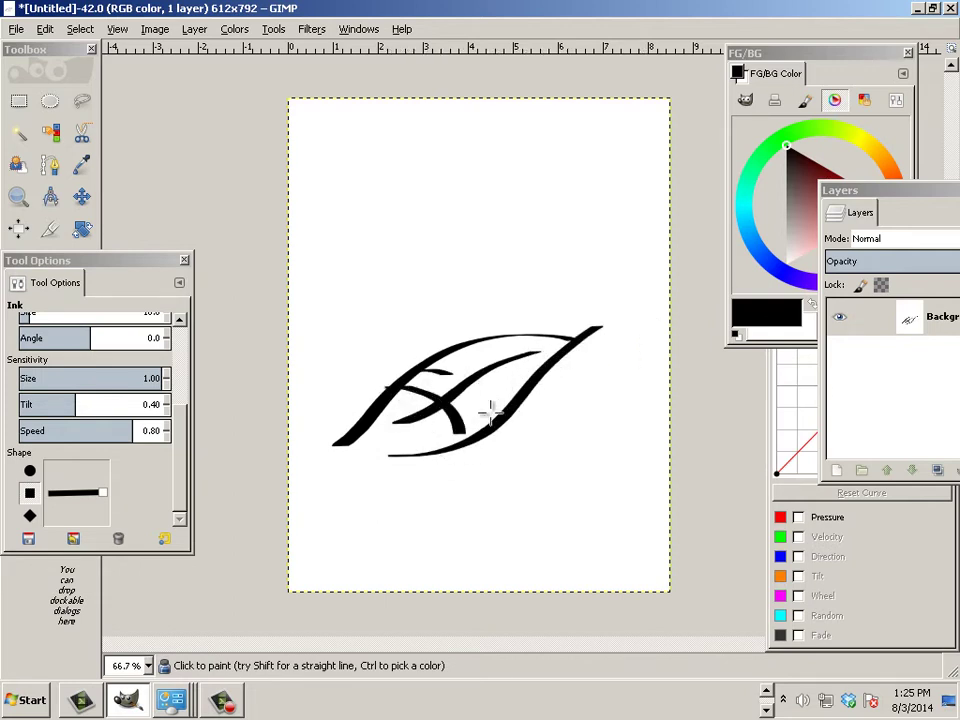
left_click_drag(457, 360, 527, 402)
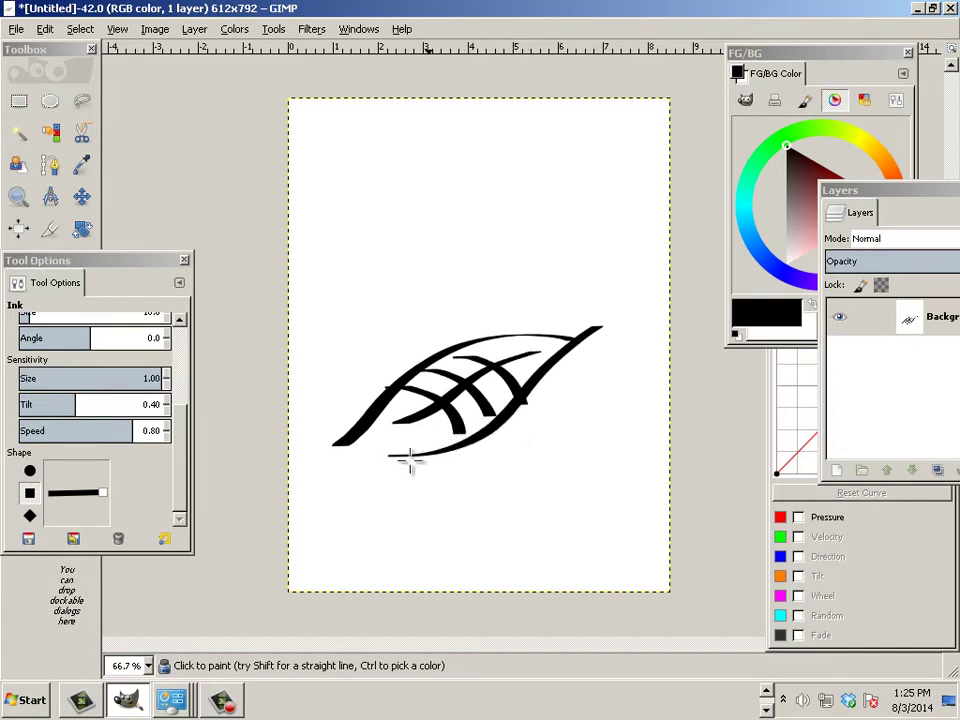
Add a curved stem, a lower-right curve, and a tall upward stroke with a branch
mouse_move(364, 456)
left_mouse_down()
mouse_move(406, 460)
mouse_move(433, 510)
left_mouse_up()
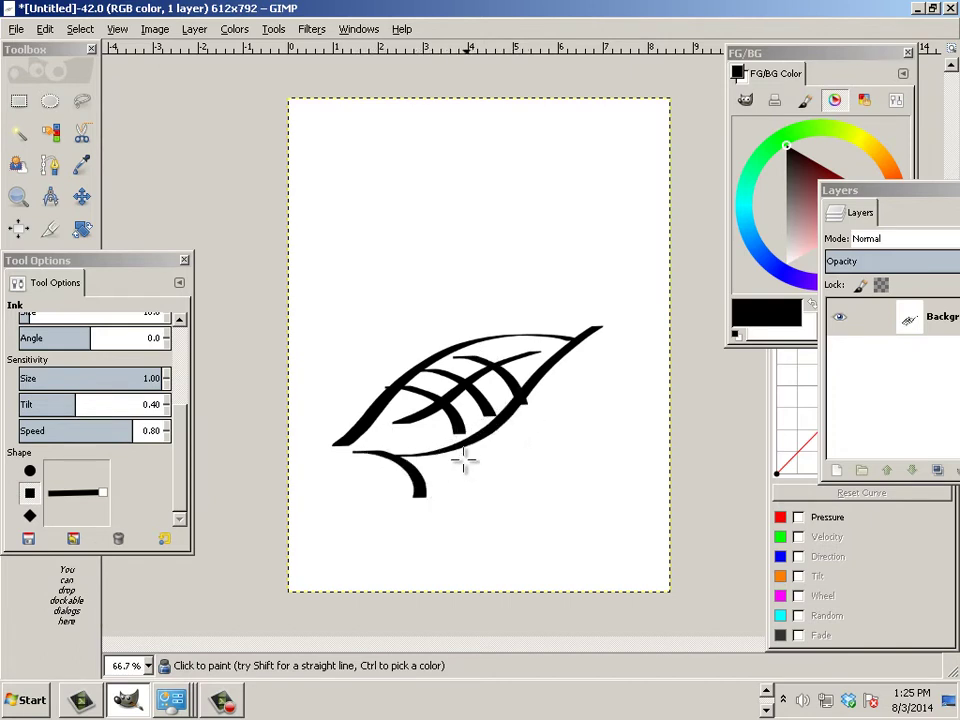
mouse_move(482, 426)
left_mouse_down()
mouse_move(536, 456)
mouse_move(622, 401)
left_mouse_up()
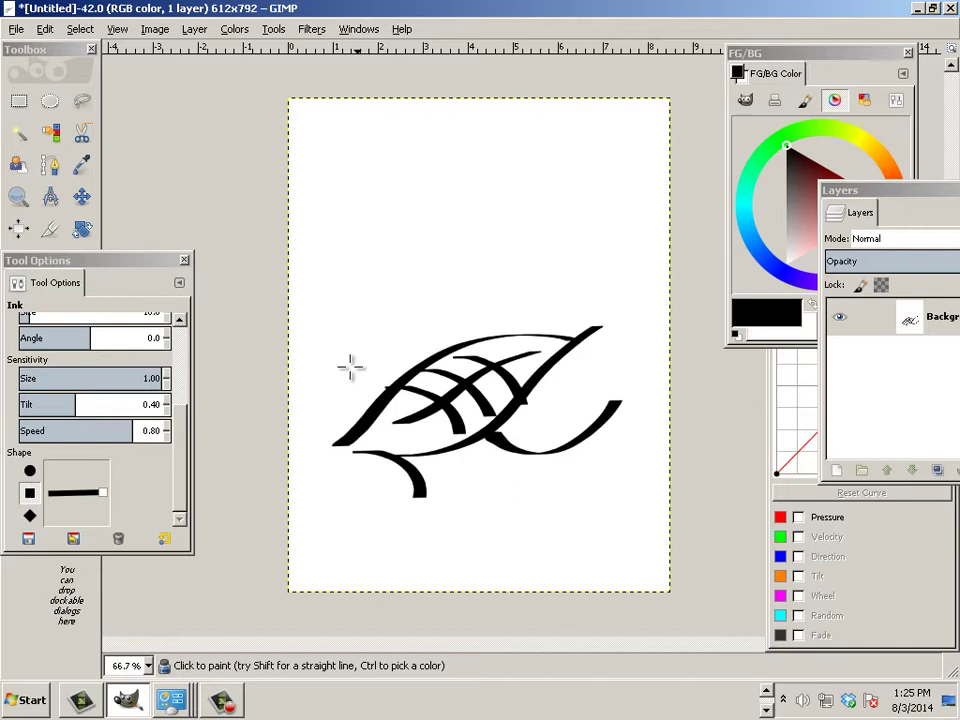
mouse_move(375, 397)
left_mouse_down()
mouse_move(408, 371)
mouse_move(429, 211)
left_mouse_up()
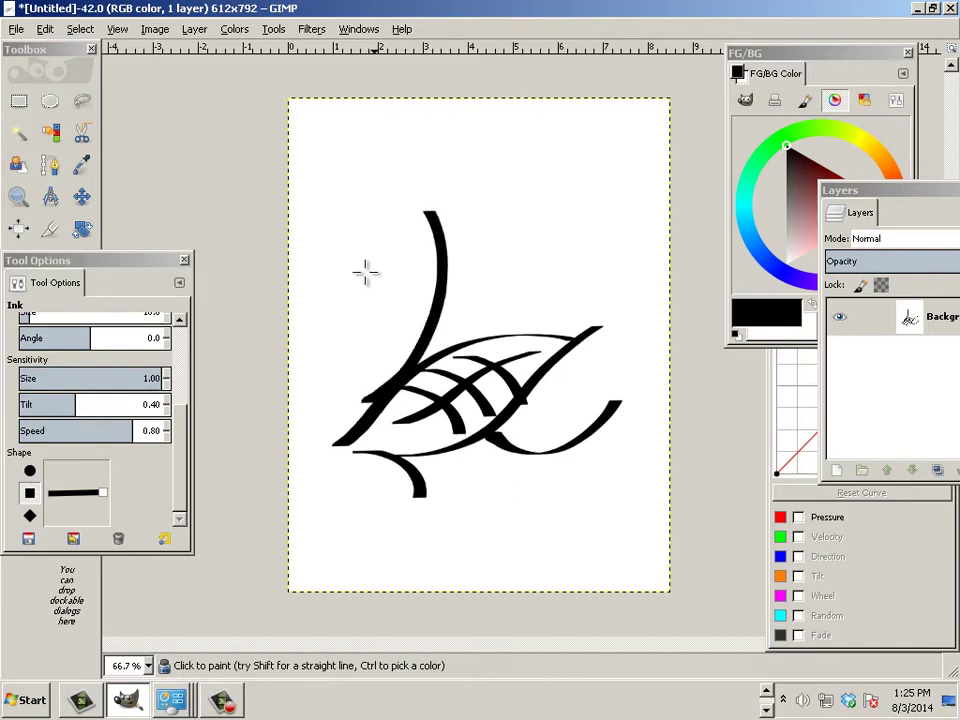
left_click_drag(440, 305, 574, 223)
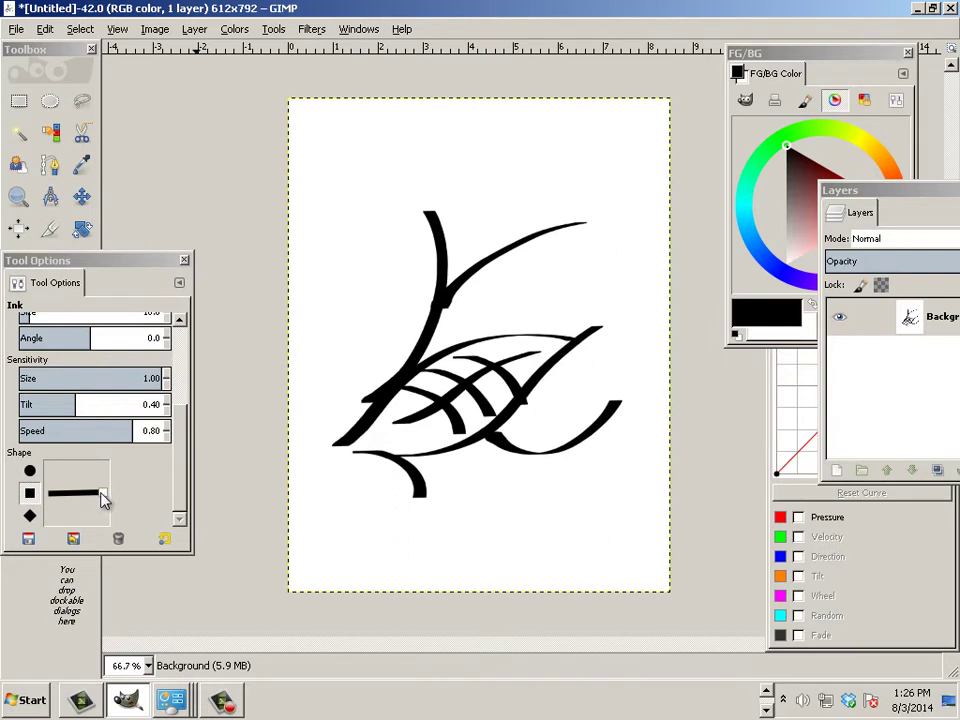
Tilt the ink blob diagonally and add sweeping curves and bars around the stem
left_click_drag(101, 494, 99, 479)
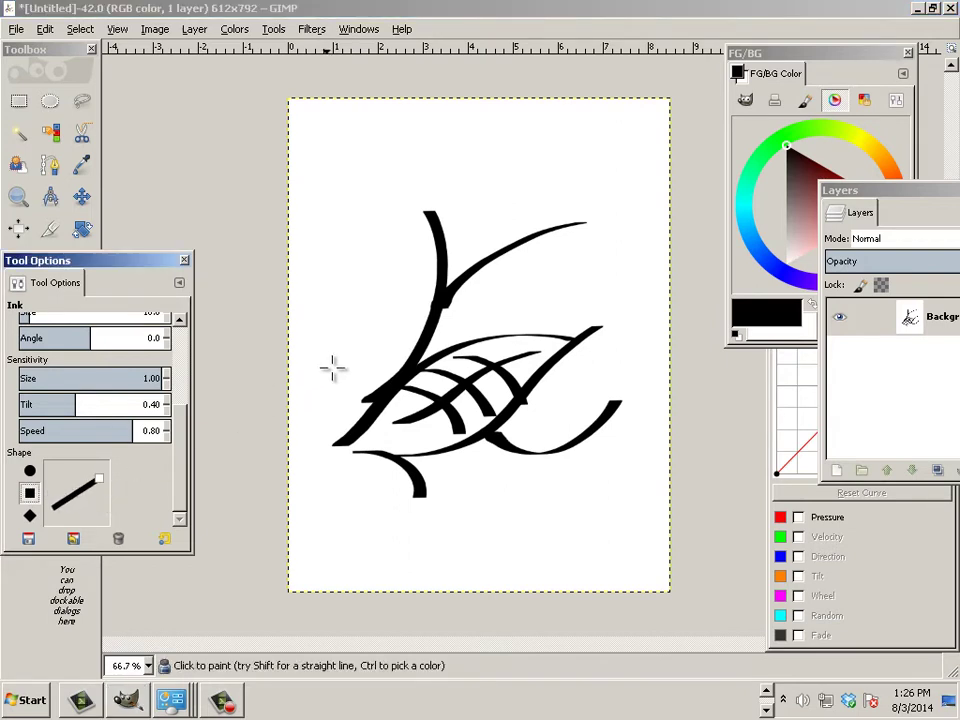
mouse_move(322, 371)
left_mouse_down()
mouse_move(378, 313)
mouse_move(477, 230)
mouse_move(595, 231)
mouse_move(645, 265)
left_mouse_up()
left_click_drag(556, 300, 400, 335)
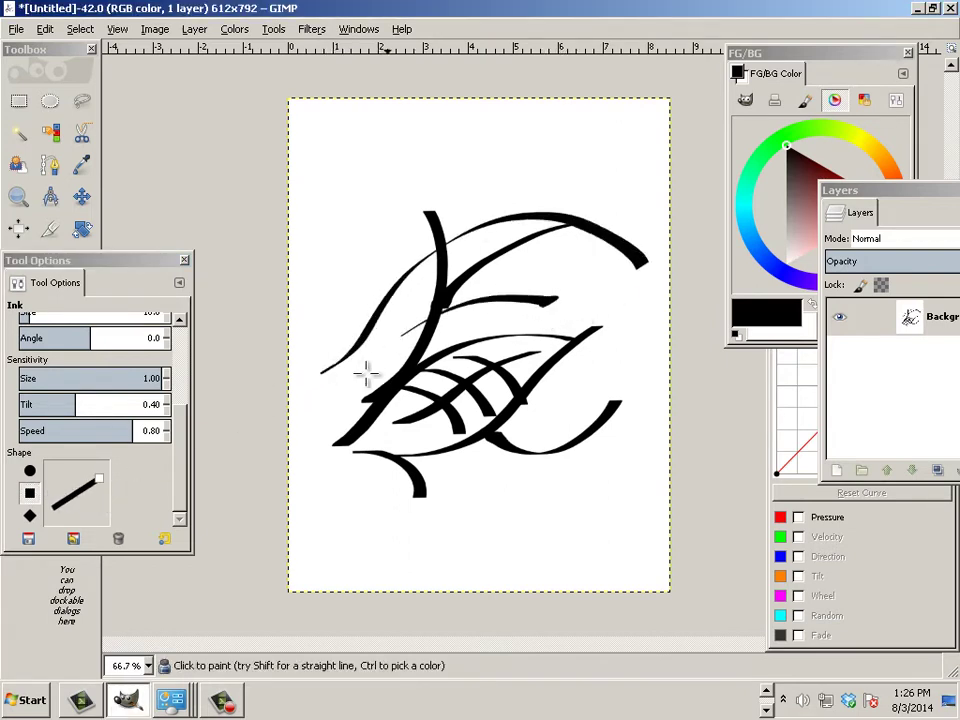
left_click_drag(452, 268, 566, 270)
left_click_drag(354, 332, 385, 292)
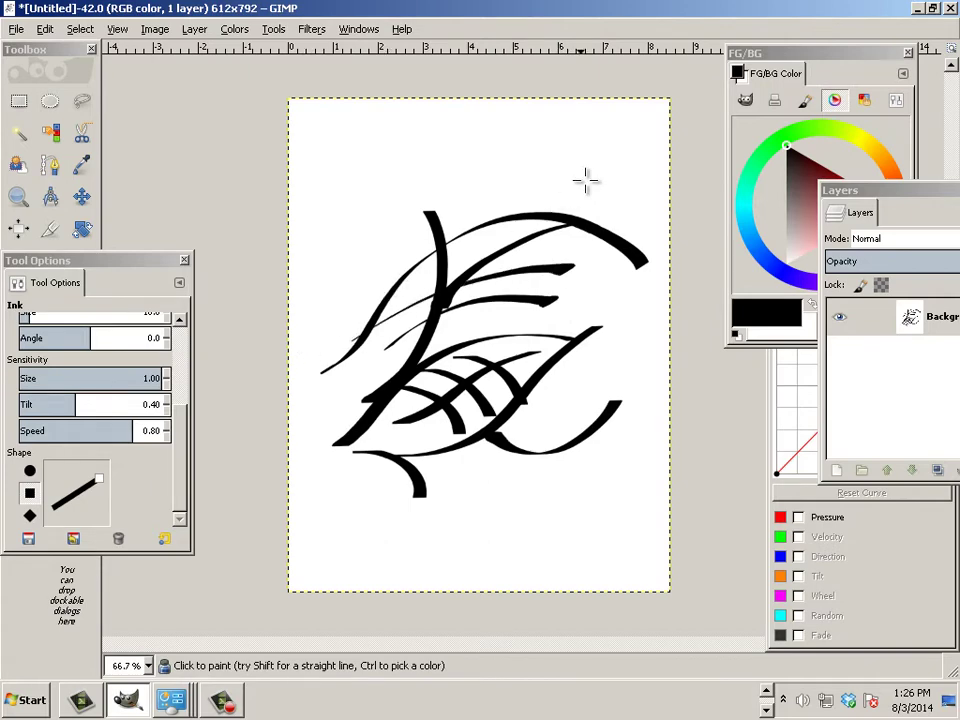
mouse_move(586, 179)
left_mouse_down()
mouse_move(524, 196)
mouse_move(362, 331)
left_mouse_up()
mouse_move(538, 143)
left_mouse_down()
mouse_move(445, 205)
mouse_move(410, 287)
left_mouse_up()
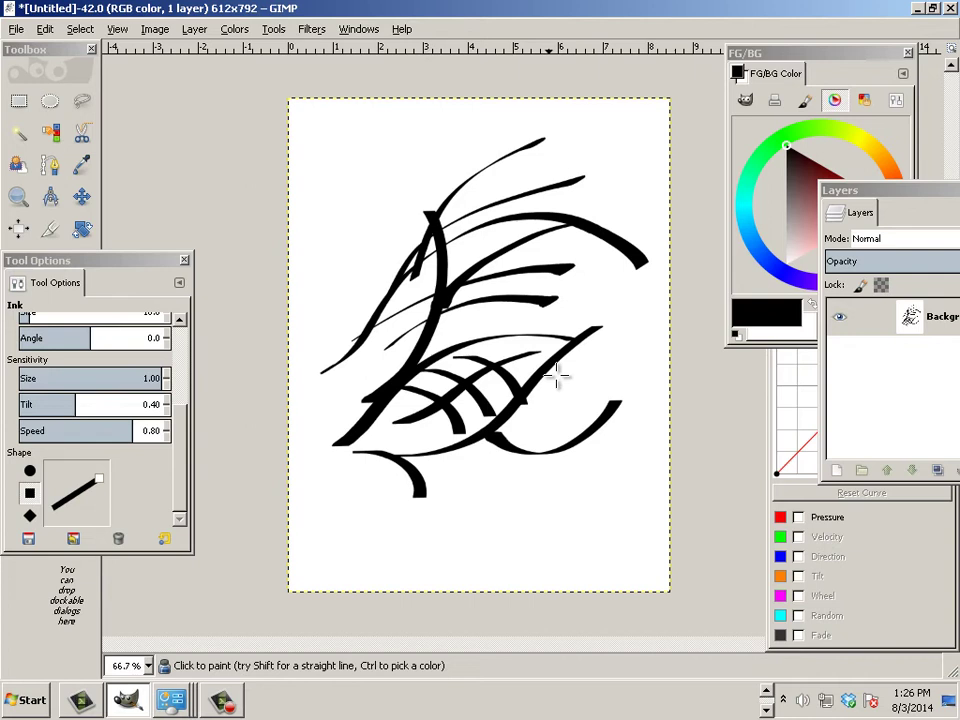
Add a thick lower-right curve, an upper-right stroke, a top-down curve and a bottom base stroke
mouse_move(600, 328)
left_mouse_down()
mouse_move(560, 354)
mouse_move(542, 473)
mouse_move(620, 479)
mouse_move(518, 399)
mouse_move(541, 421)
left_mouse_up()
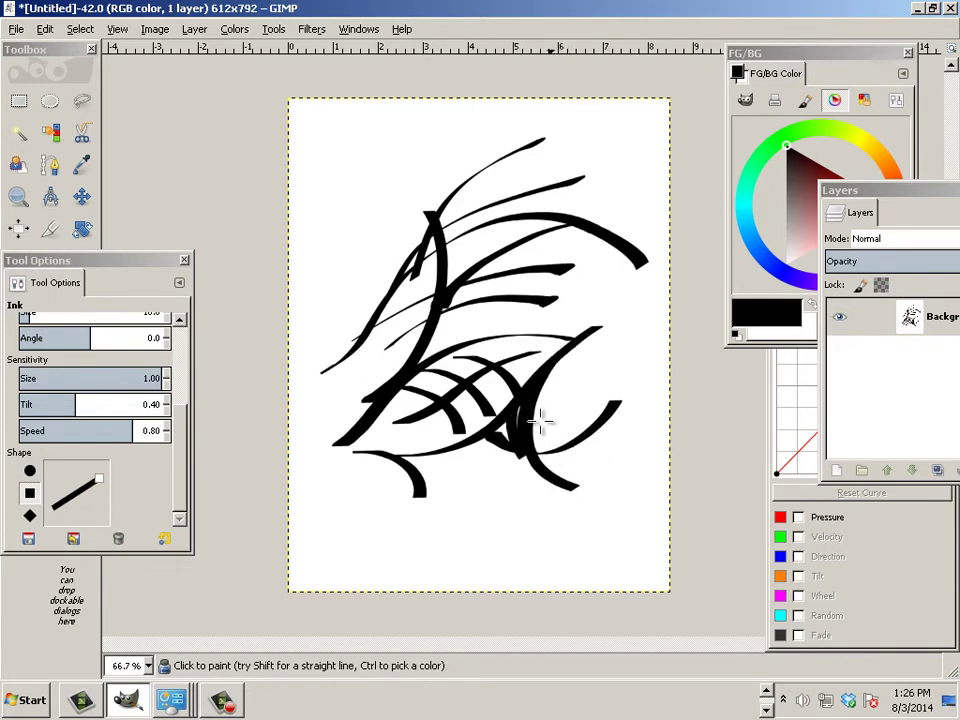
mouse_move(566, 480)
left_mouse_down()
mouse_move(522, 440)
mouse_move(614, 393)
left_mouse_up()
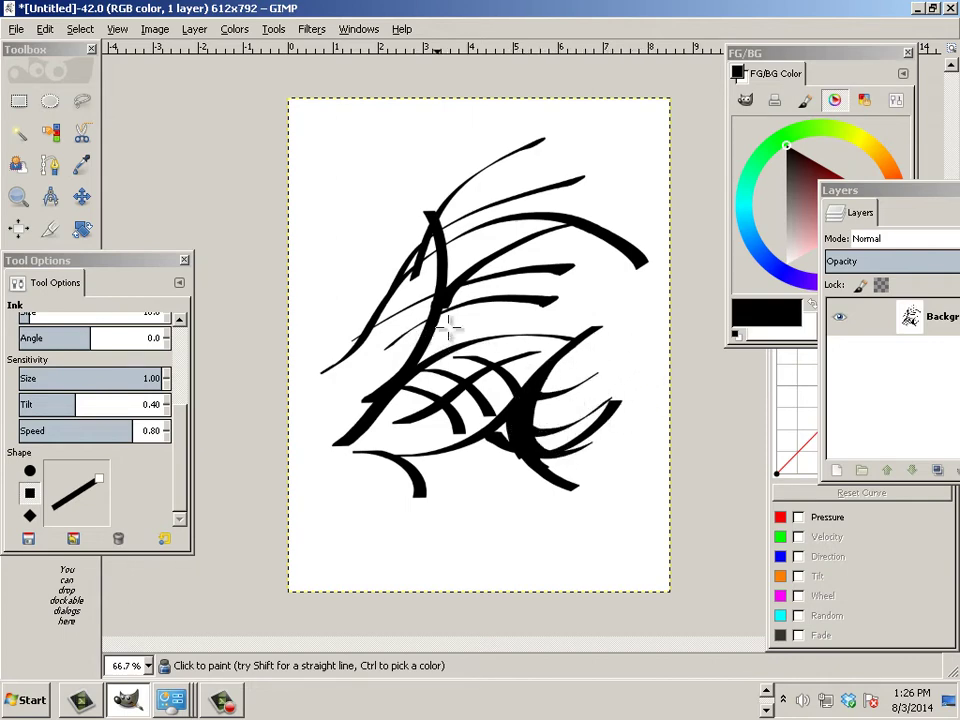
left_click_drag(613, 188, 626, 152)
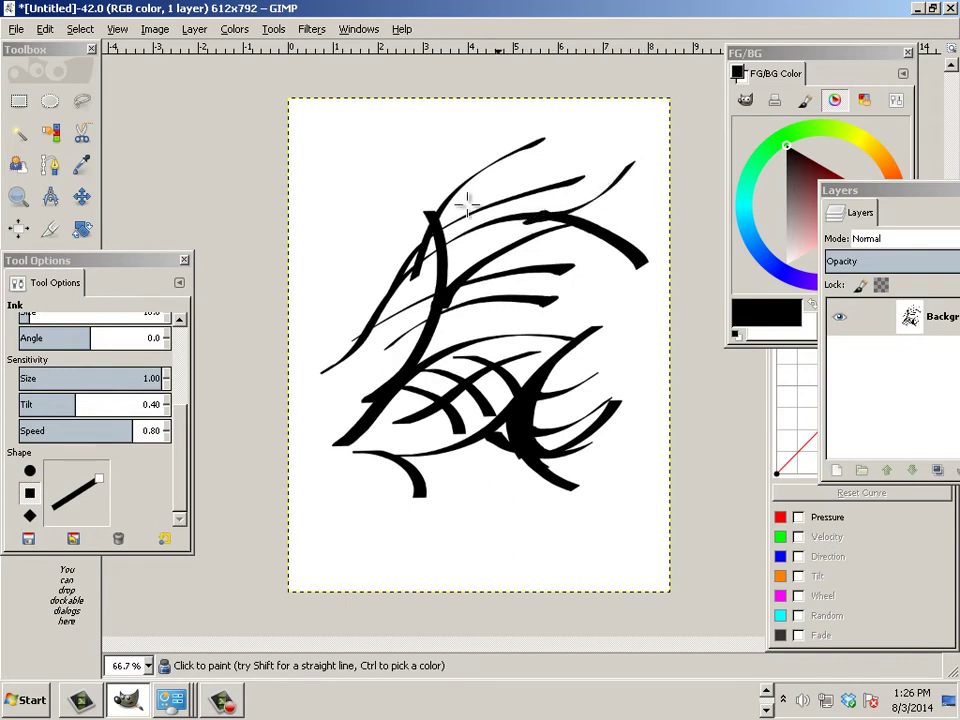
left_click_drag(471, 156, 326, 310)
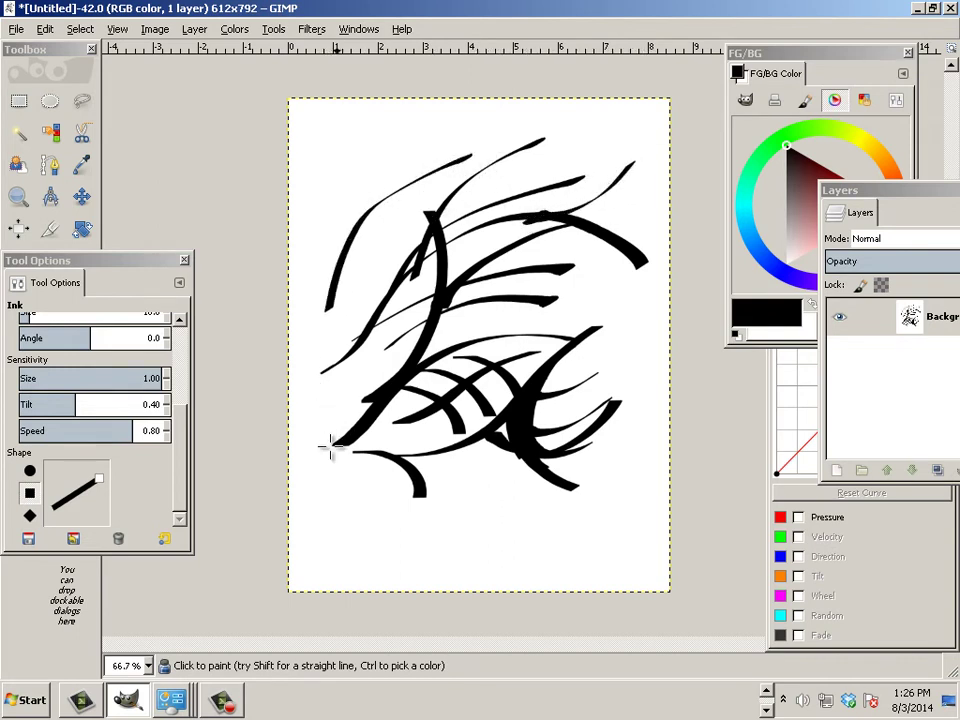
mouse_move(425, 537)
left_mouse_down()
mouse_move(505, 537)
mouse_move(547, 510)
left_mouse_up()
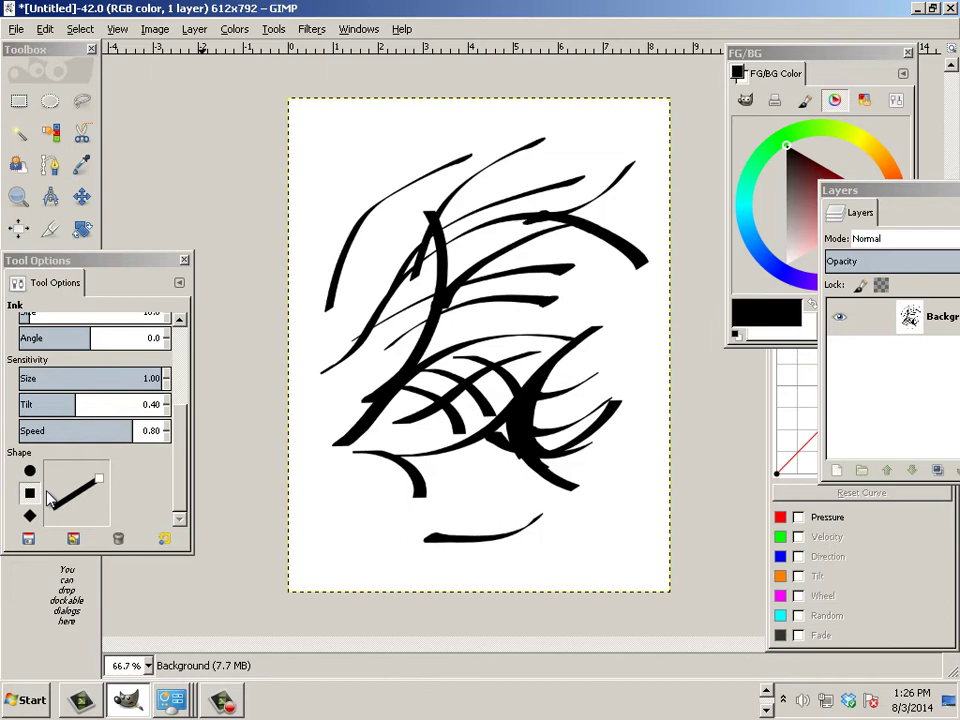
Switch to the diamond blob shape and raise ink Quality to 77
left_click(30, 516)
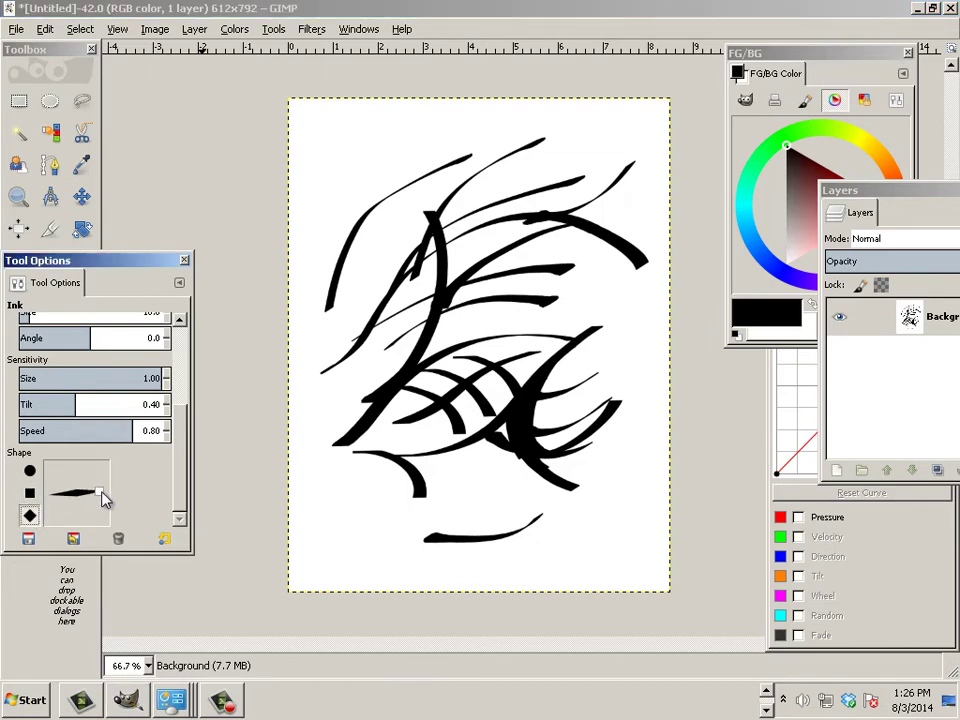
scroll(188, 417, "up", 4)
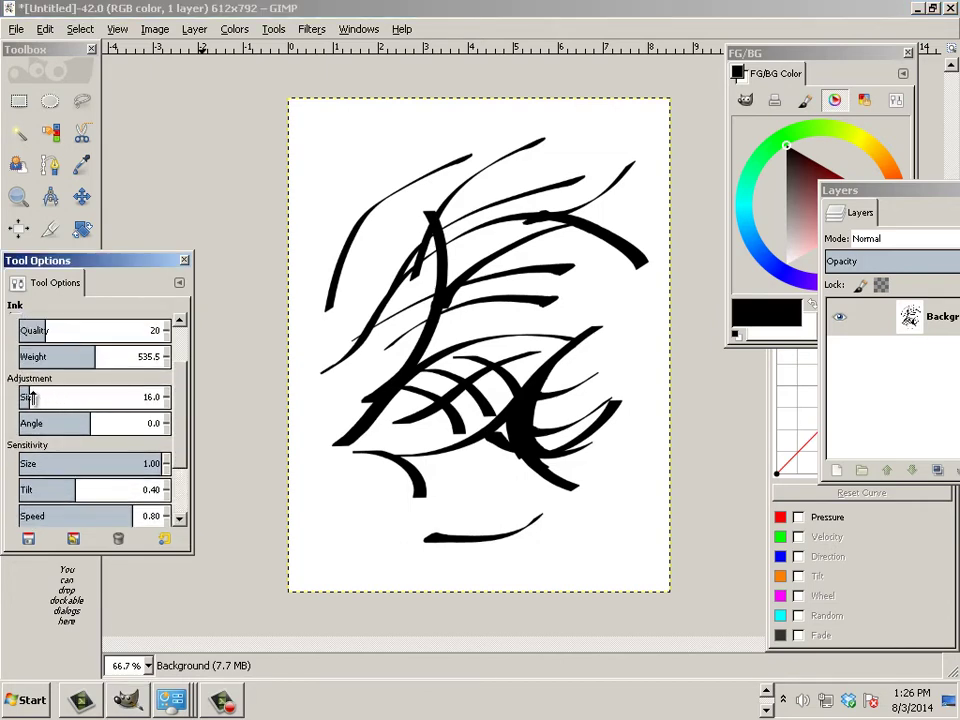
scroll(188, 417, "up", 5)
left_click_drag(40, 394, 137, 400)
Paint a long upper sweep, a lower-left-to-right diagonal and a thin middle stroke
left_click_drag(312, 200, 645, 265)
mouse_move(305, 527)
left_mouse_down()
mouse_move(570, 447)
mouse_move(636, 301)
mouse_move(640, 262)
left_mouse_up()
mouse_move(350, 376)
left_mouse_down()
mouse_move(427, 352)
mouse_move(498, 368)
left_mouse_up()
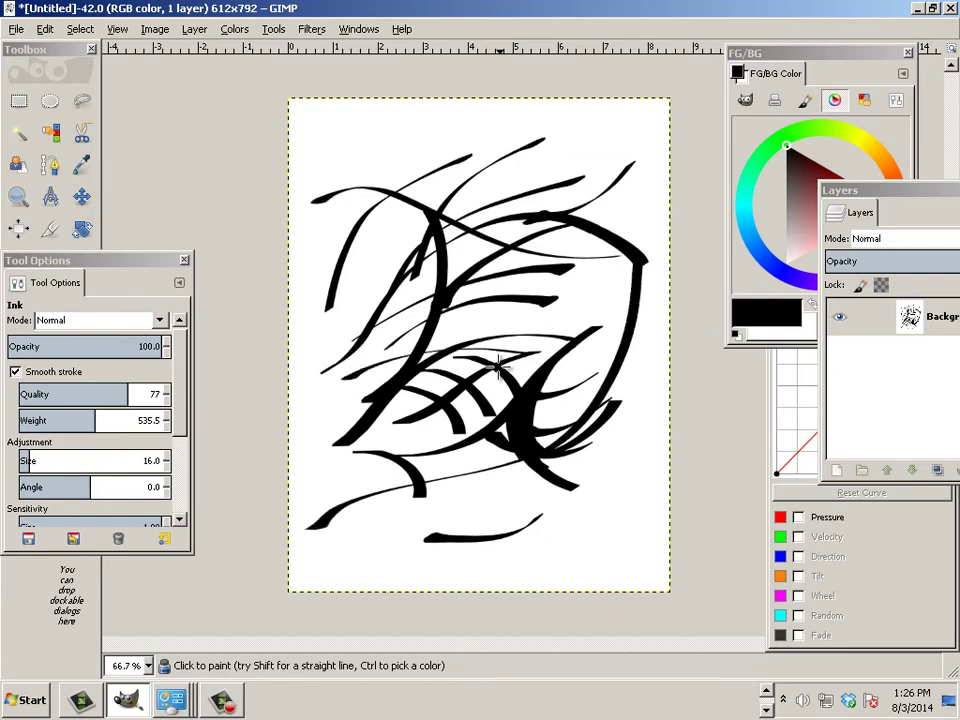
Delete the practice strokes, select the whole page with Rectangle Select, and clear a test Ink stroke
key("Delete")
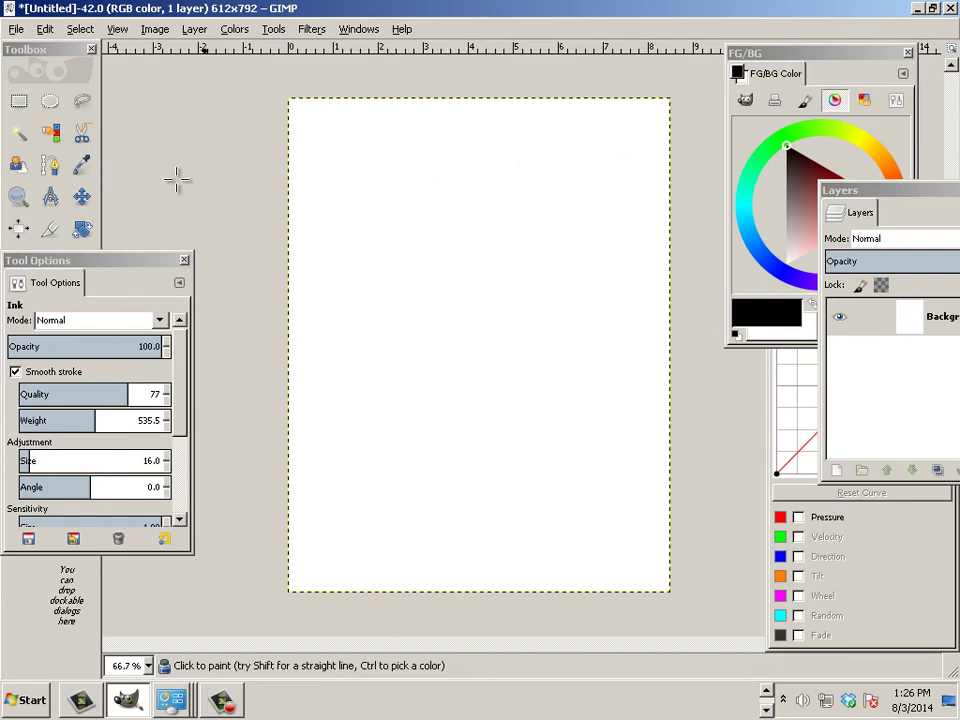
left_click(19, 101)
left_click_drag(219, 89, 746, 630)
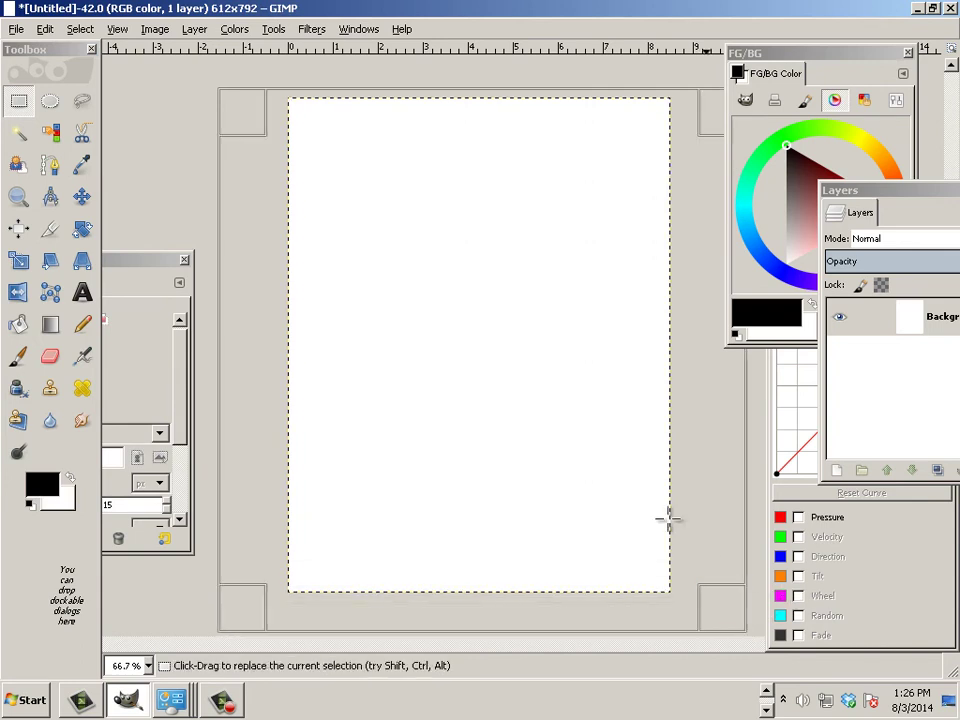
left_click(18, 388)
left_click_drag(327, 351, 577, 388)
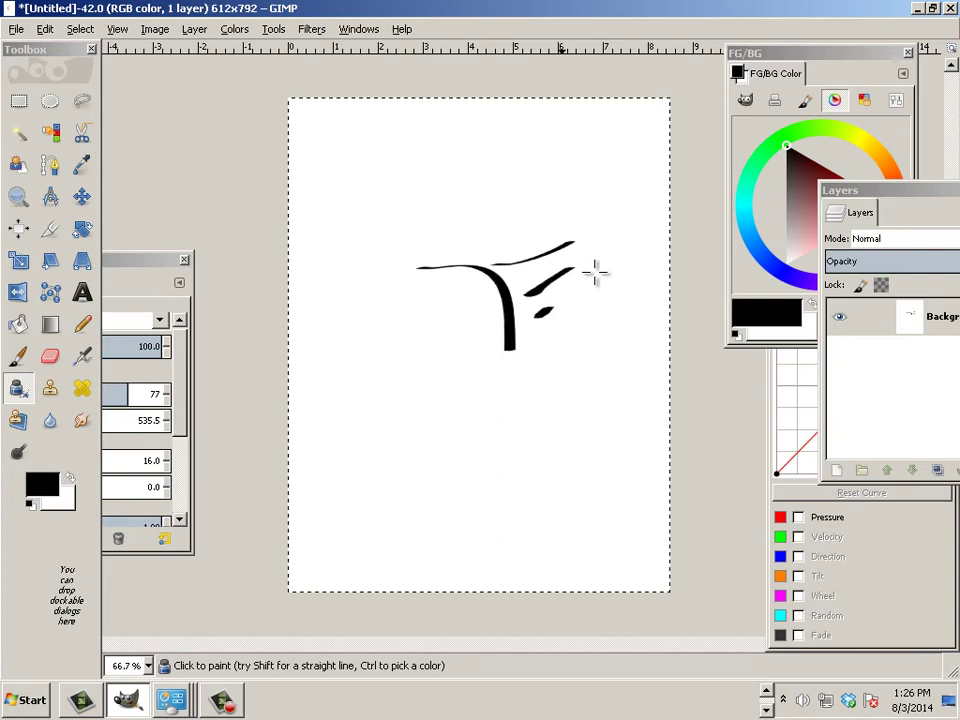
key("Delete")
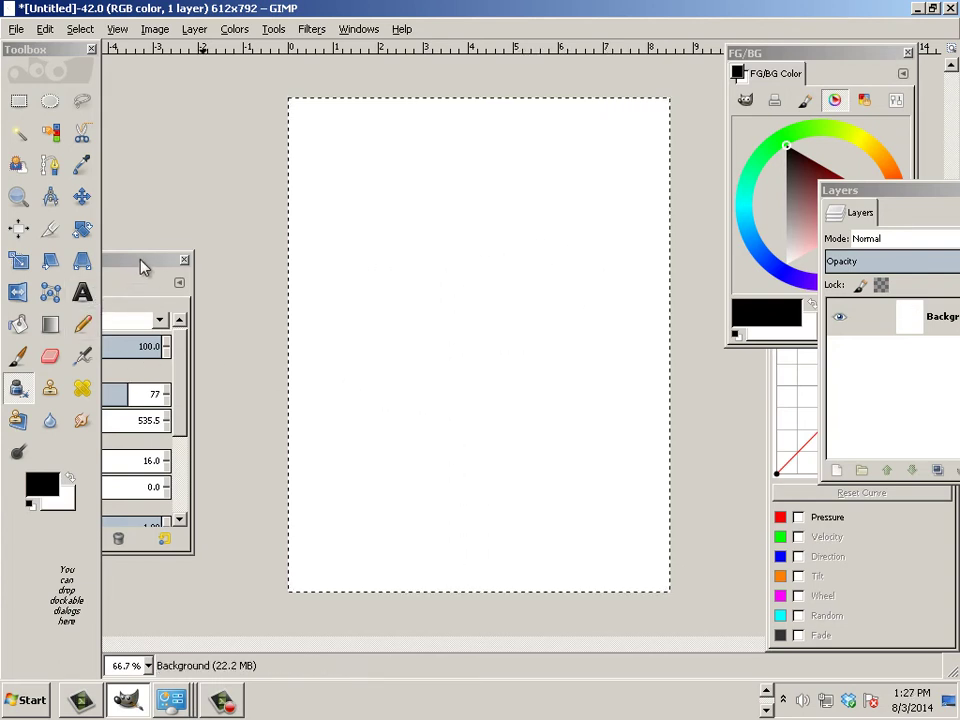
Set Ink Quality to 100 and Weight to 1000, then draw a swoop from lower left to upper right
left_click_drag(142, 266, 259, 266)
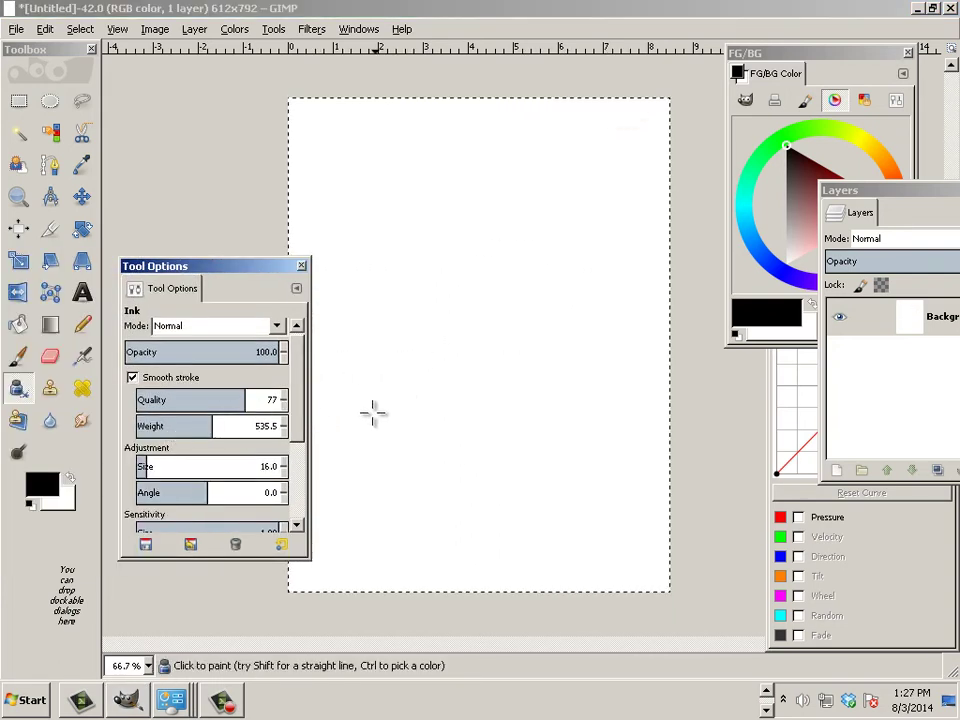
left_click_drag(362, 406, 628, 280)
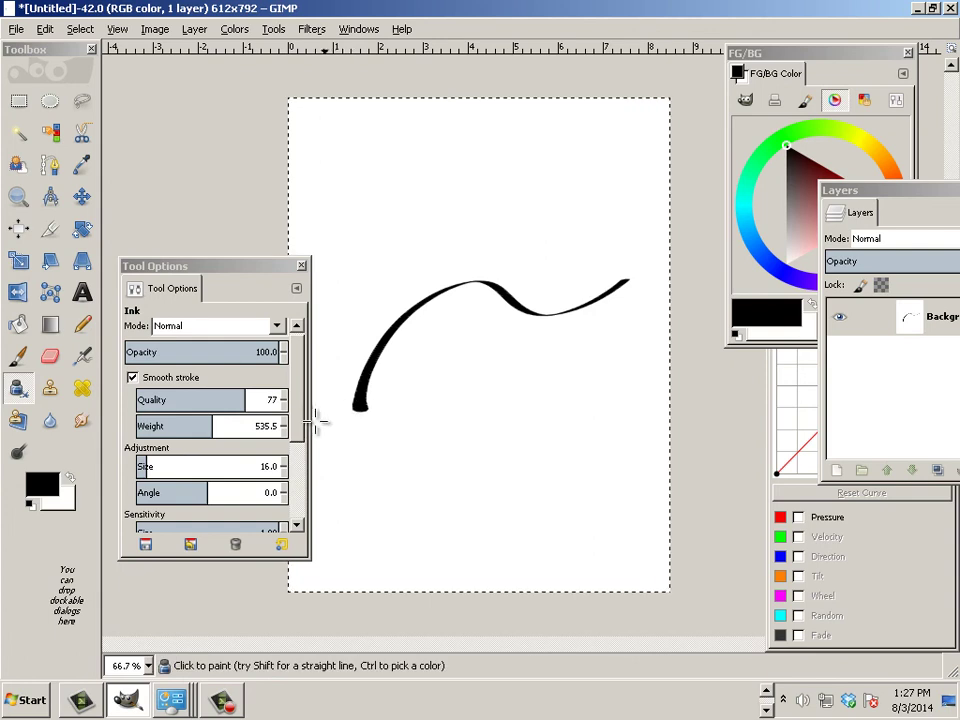
key("Delete")
left_click_drag(236, 399, 328, 394)
mouse_move(230, 424)
left_mouse_down()
mouse_move(319, 424)
mouse_move(579, 281)
mouse_move(599, 257)
left_mouse_up()
Loop strokes into a B-shaped letter over the swoop, then undo them
mouse_move(410, 452)
left_mouse_down()
mouse_move(465, 424)
mouse_move(470, 233)
left_mouse_up()
mouse_move(508, 292)
left_mouse_down()
mouse_move(557, 195)
mouse_move(465, 141)
mouse_move(379, 197)
mouse_move(382, 210)
left_mouse_up()
mouse_move(405, 279)
left_mouse_down()
mouse_move(587, 328)
mouse_move(604, 379)
mouse_move(435, 446)
mouse_move(358, 491)
mouse_move(411, 542)
mouse_move(463, 533)
left_mouse_up()
mouse_move(570, 510)
left_mouse_down()
mouse_move(639, 407)
mouse_move(549, 381)
mouse_move(424, 386)
mouse_move(400, 363)
mouse_move(491, 253)
mouse_move(578, 228)
left_mouse_up()
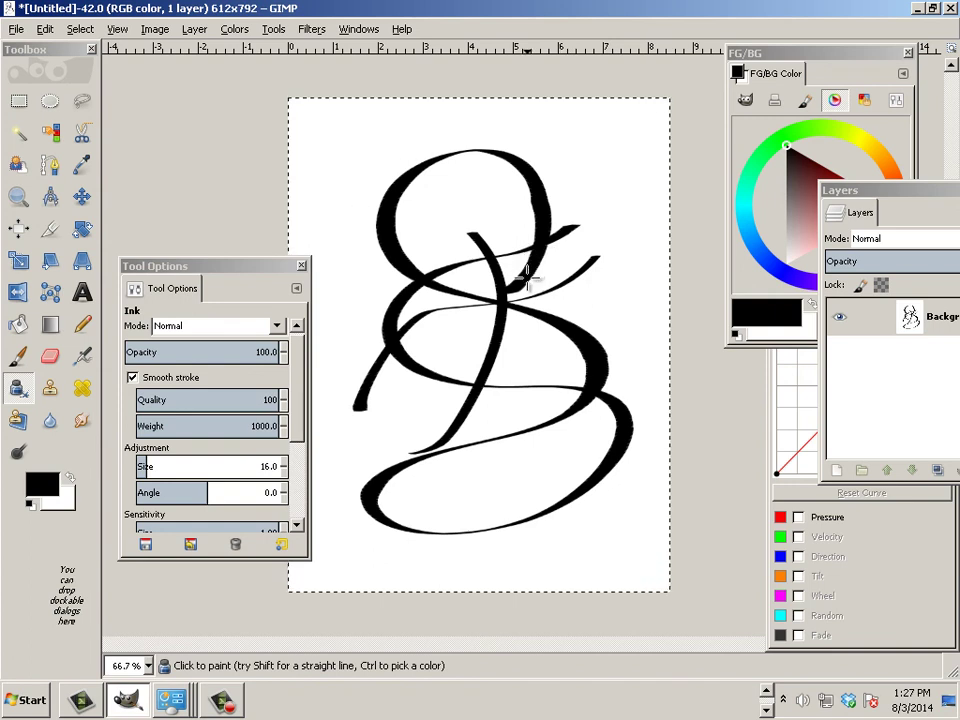
key("ctrl+z")
key("ctrl+z")
key("ctrl+z")
key("ctrl+z")
key("ctrl+z")
key("ctrl+z")
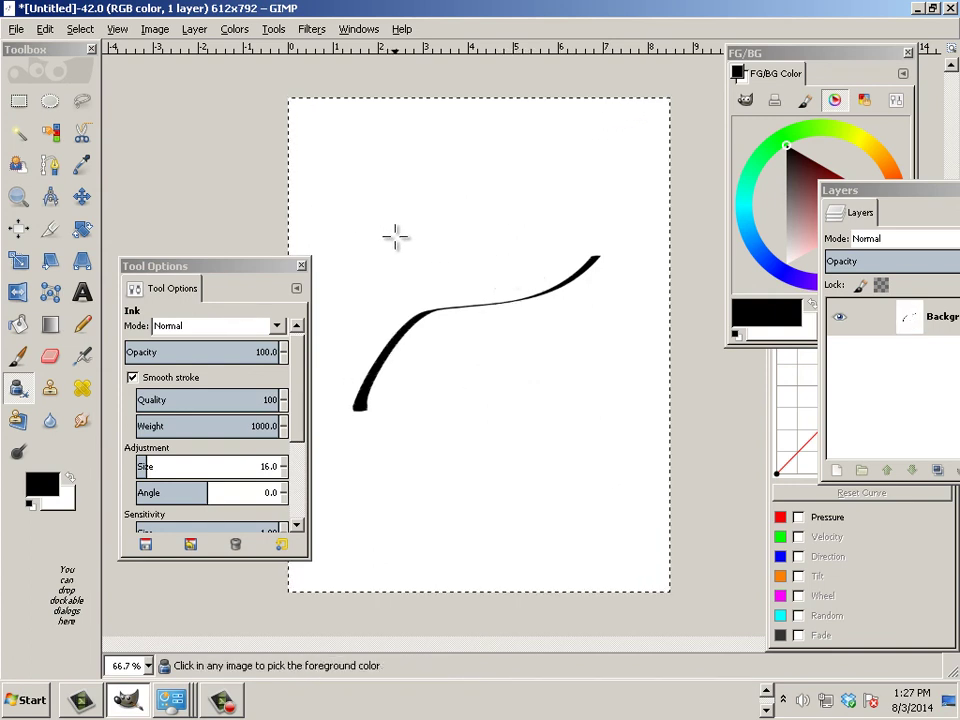
Draw a looping figure-eight letter and a hooked stroke, undoing each to leave the page blank
mouse_move(418, 395)
left_mouse_down()
mouse_move(369, 354)
mouse_move(407, 283)
mouse_move(467, 255)
mouse_move(525, 248)
mouse_move(572, 261)
mouse_move(602, 287)
mouse_move(617, 343)
mouse_move(587, 393)
mouse_move(542, 411)
mouse_move(489, 392)
mouse_move(478, 330)
left_mouse_up()
mouse_move(535, 306)
left_mouse_down()
mouse_move(566, 326)
mouse_move(553, 373)
mouse_move(490, 421)
left_mouse_up()
mouse_move(450, 457)
left_mouse_down()
mouse_move(439, 519)
mouse_move(506, 553)
mouse_move(574, 521)
mouse_move(523, 461)
mouse_move(377, 462)
mouse_move(399, 392)
mouse_move(448, 341)
left_mouse_up()
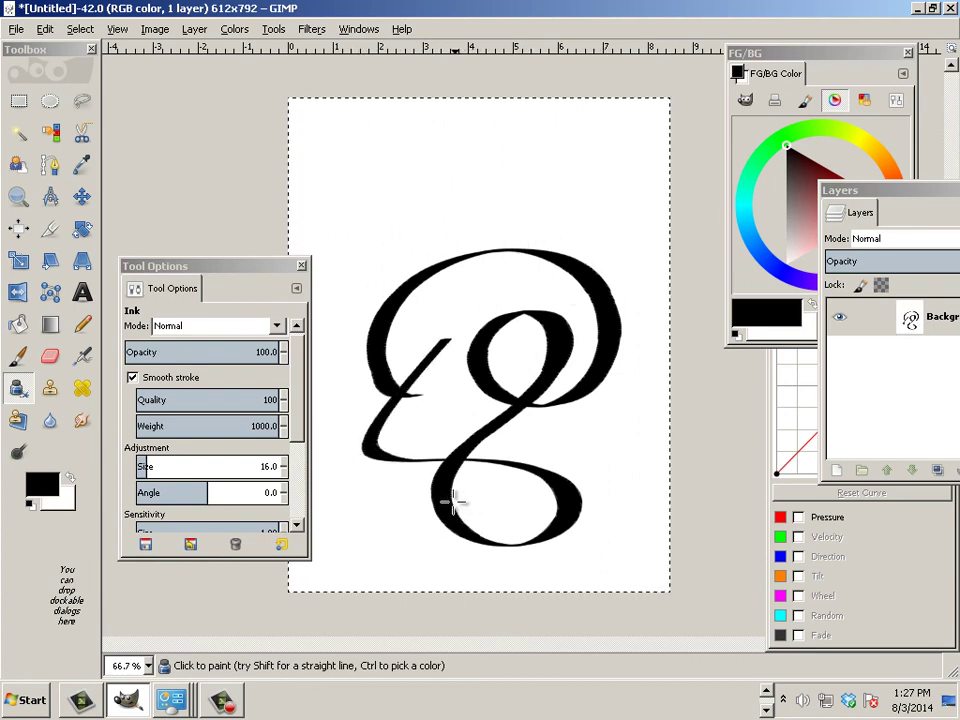
key("ctrl+z")
mouse_move(360, 276)
left_mouse_down()
mouse_move(386, 251)
mouse_move(467, 283)
mouse_move(360, 422)
mouse_move(557, 358)
mouse_move(489, 300)
mouse_move(262, 378)
left_mouse_up()
key("ctrl+z")
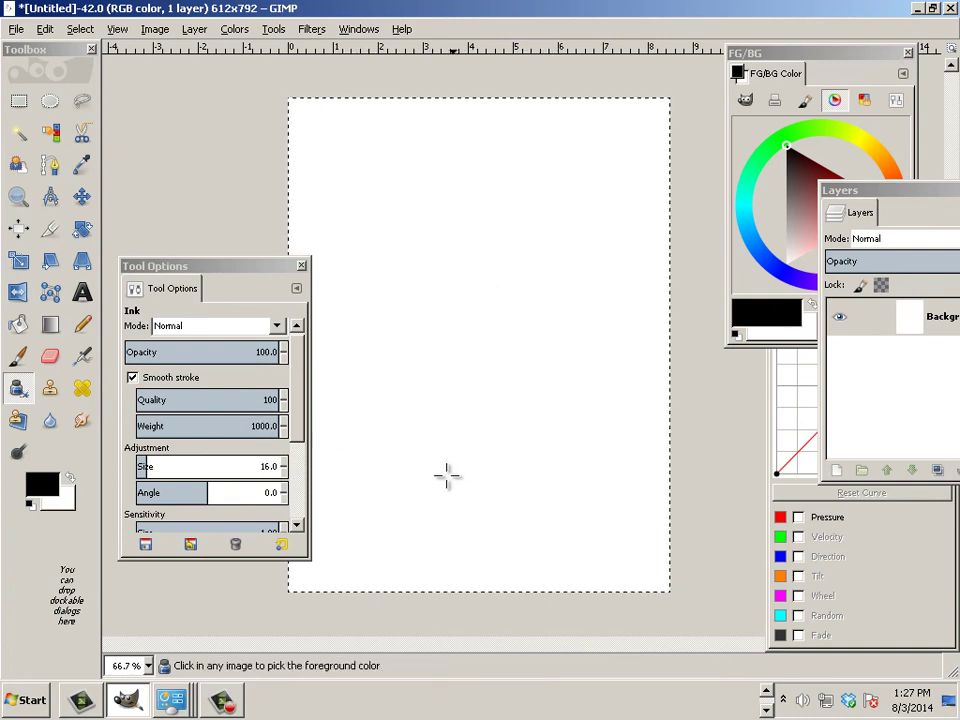